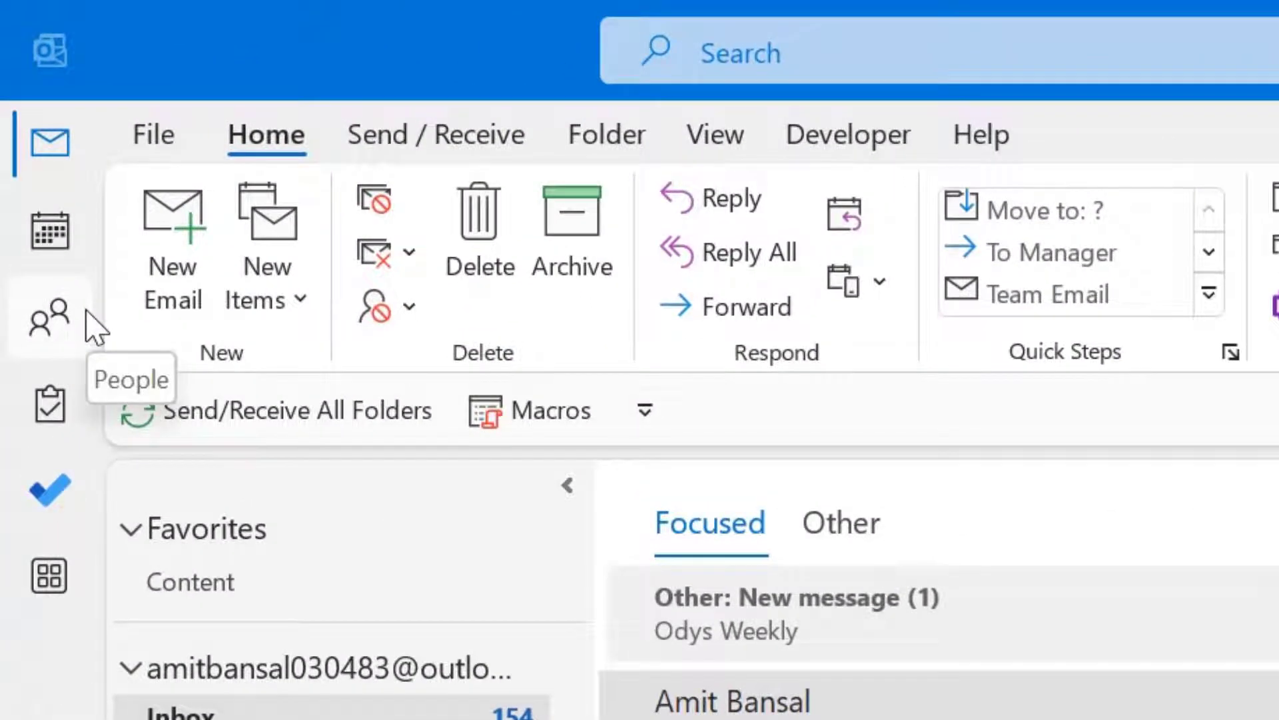
Show the second account's Contacts folder in People and browse its 137 contacts.
left_click(46, 321)
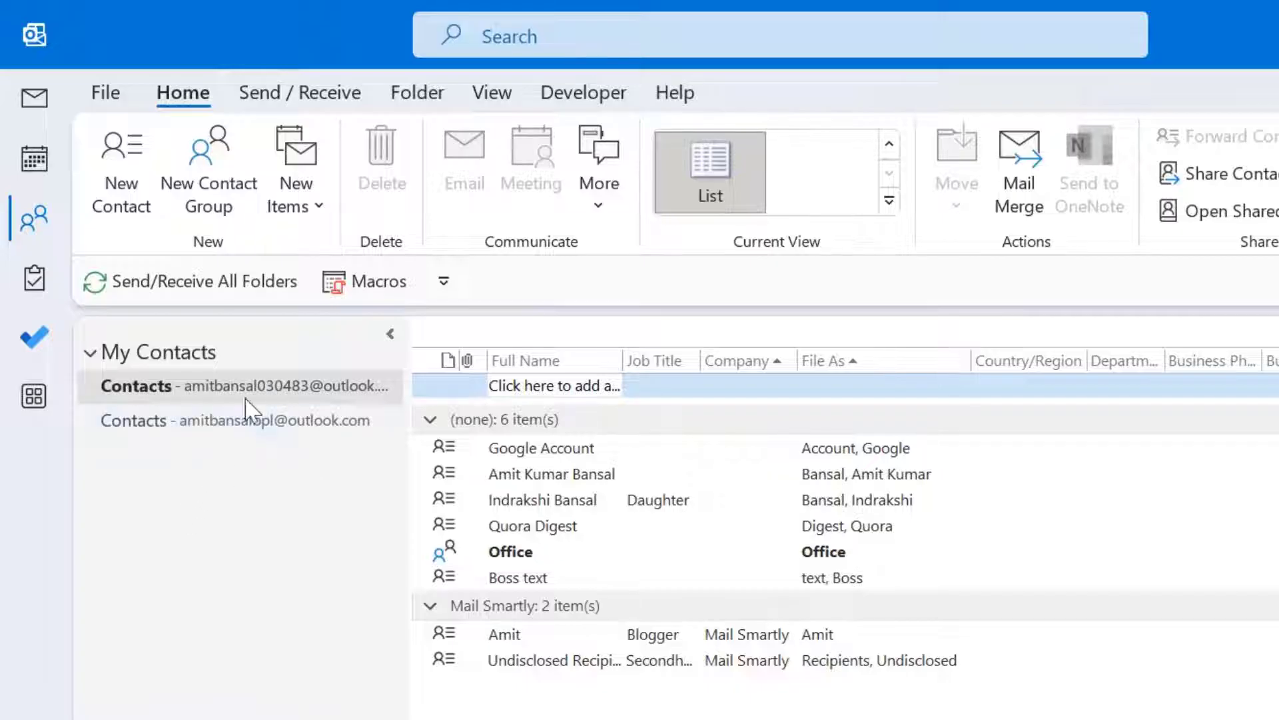
left_click(180, 434)
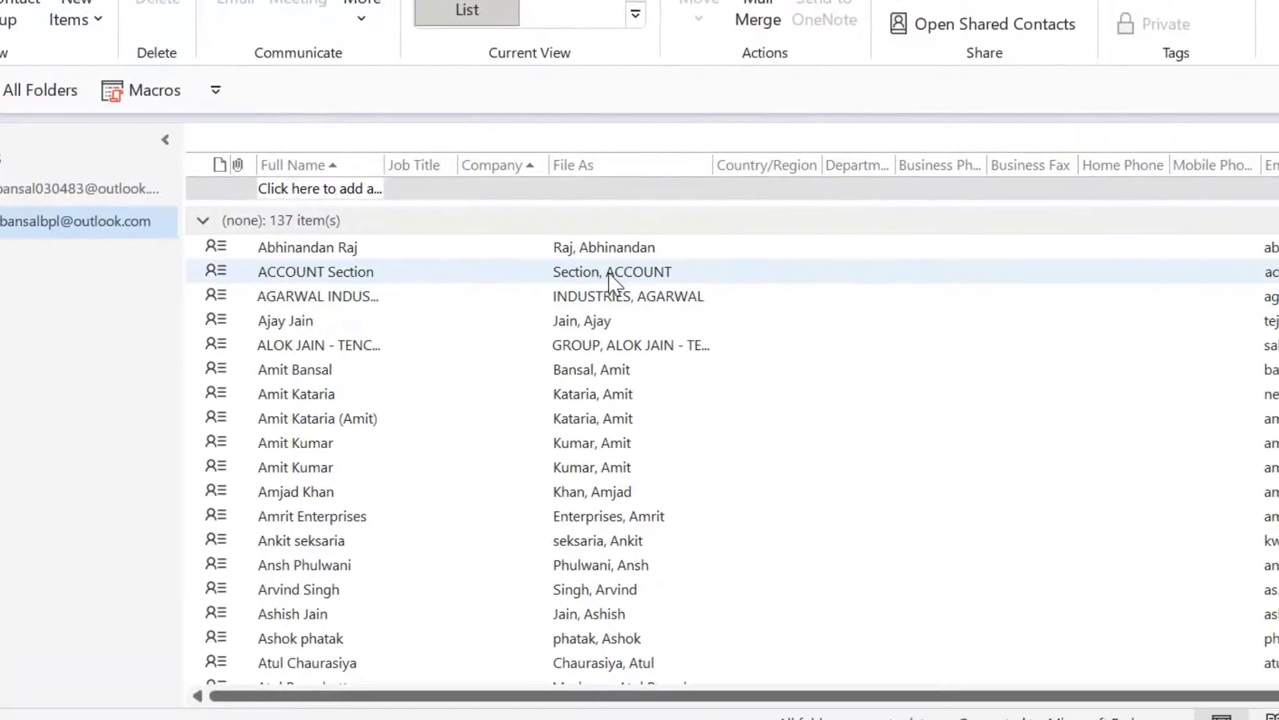
scroll(612, 278, "down", 20)
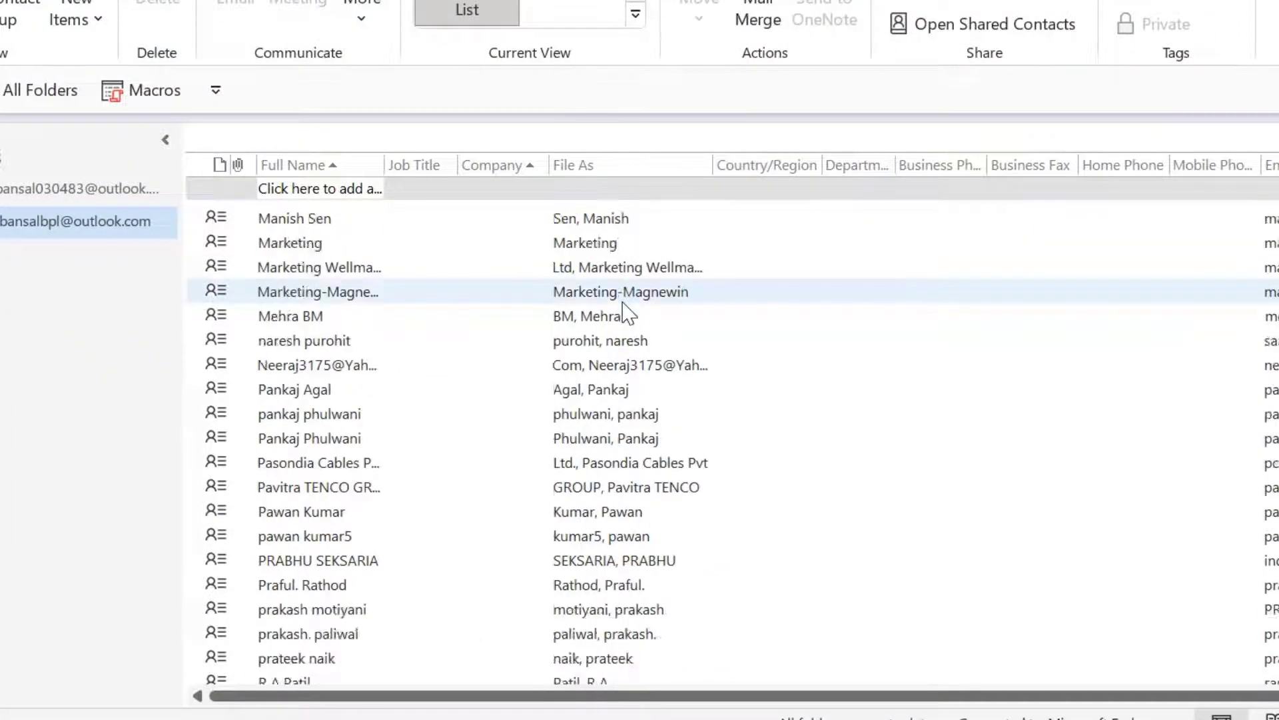
scroll(622, 310, "down", 12)
scroll(620, 308, "up", 20)
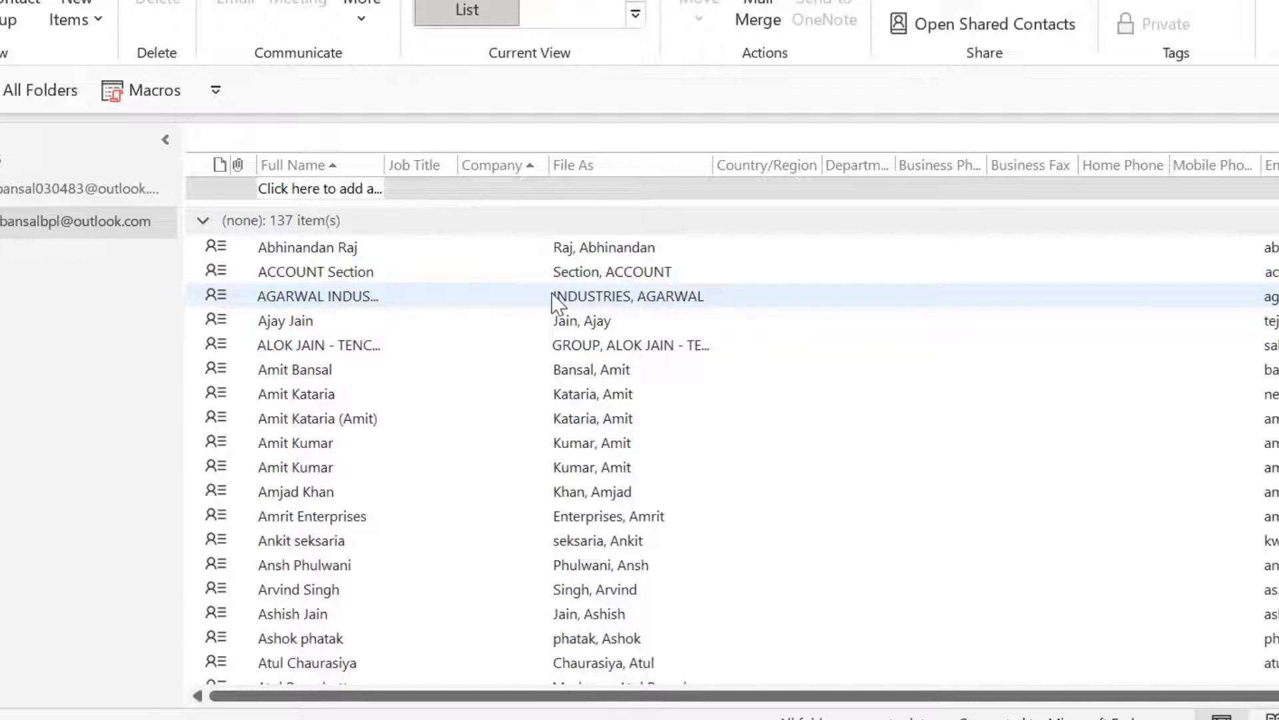
scroll(792, 392, "down", 3)
scroll(801, 408, "up", 3)
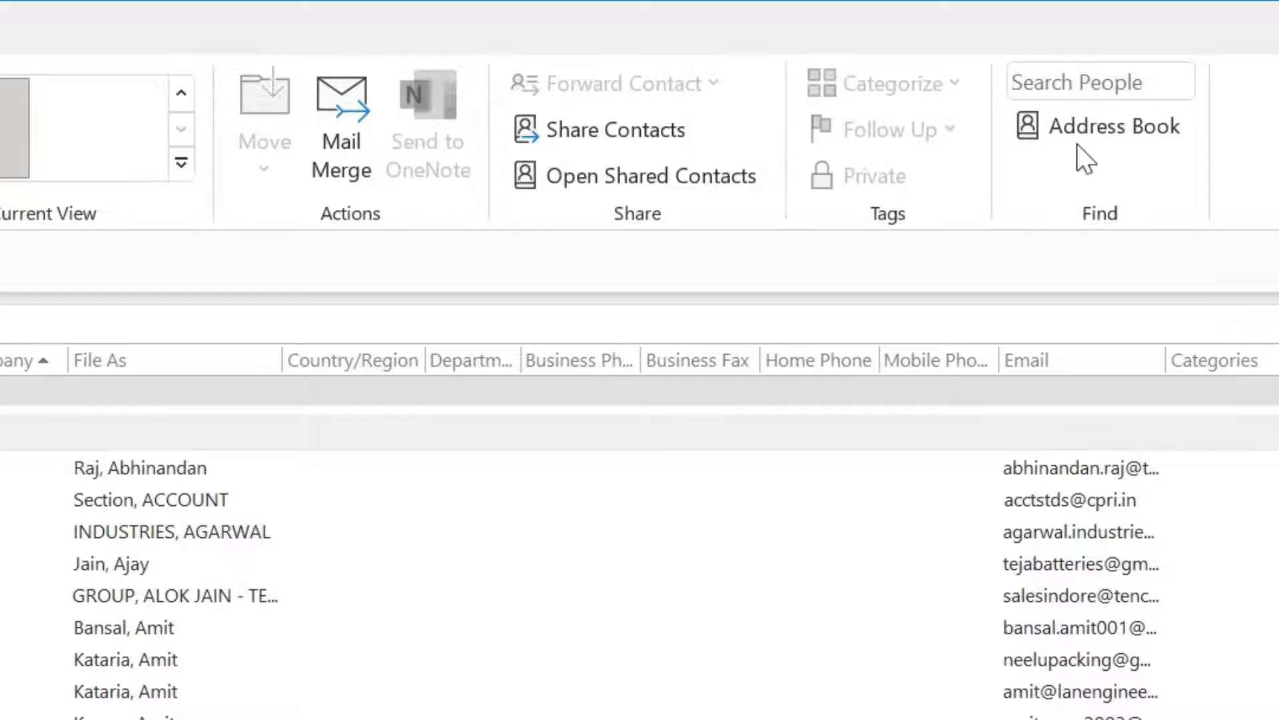
left_click(1073, 81)
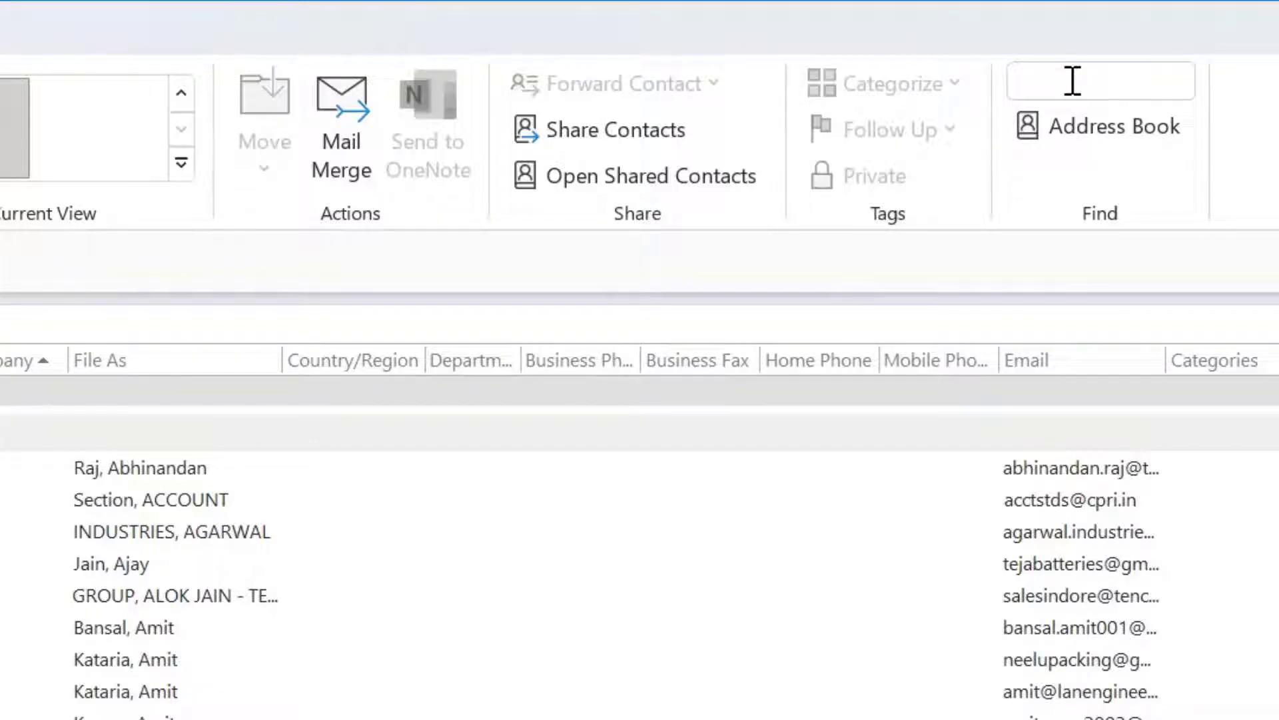
type("bla")
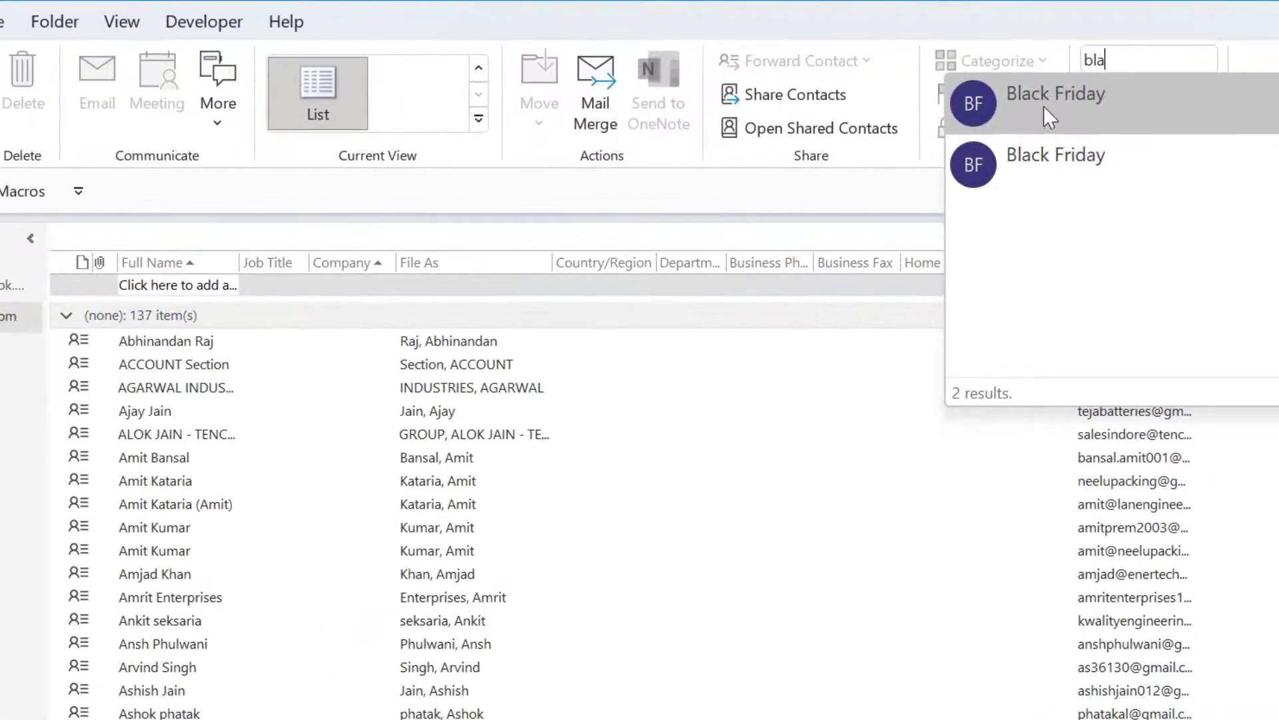
left_click(1043, 106)
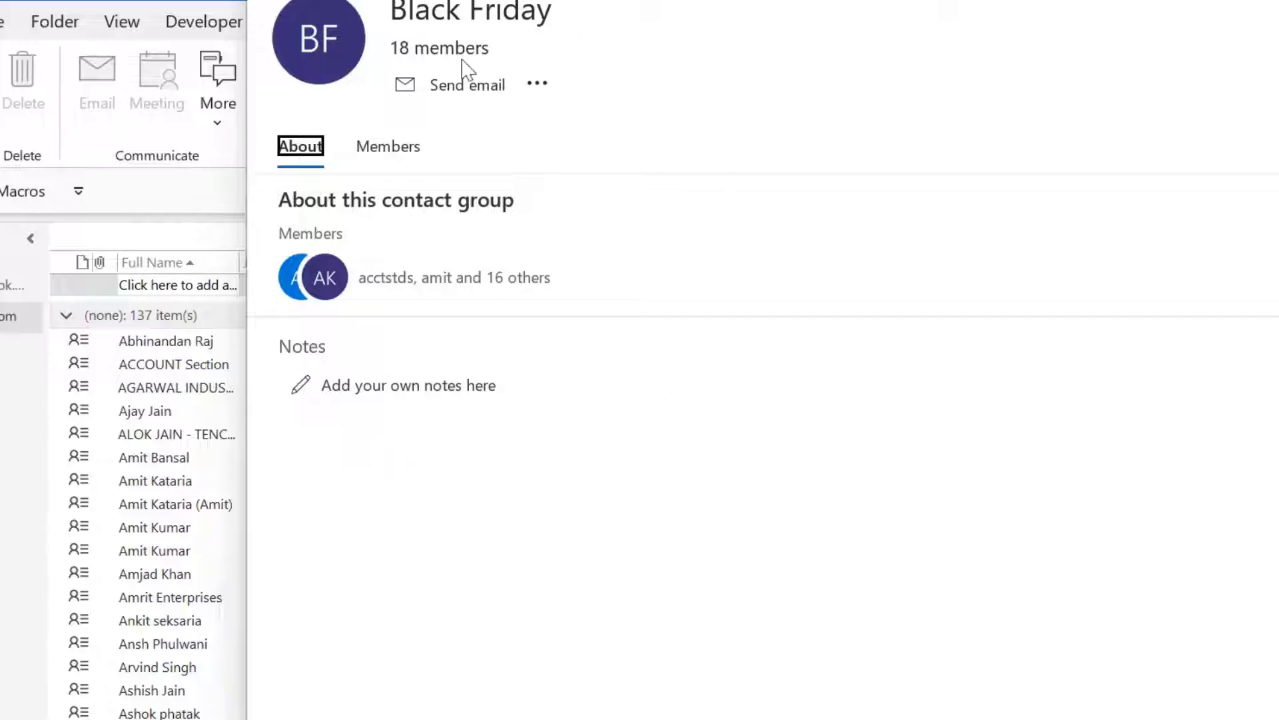
key("Escape")
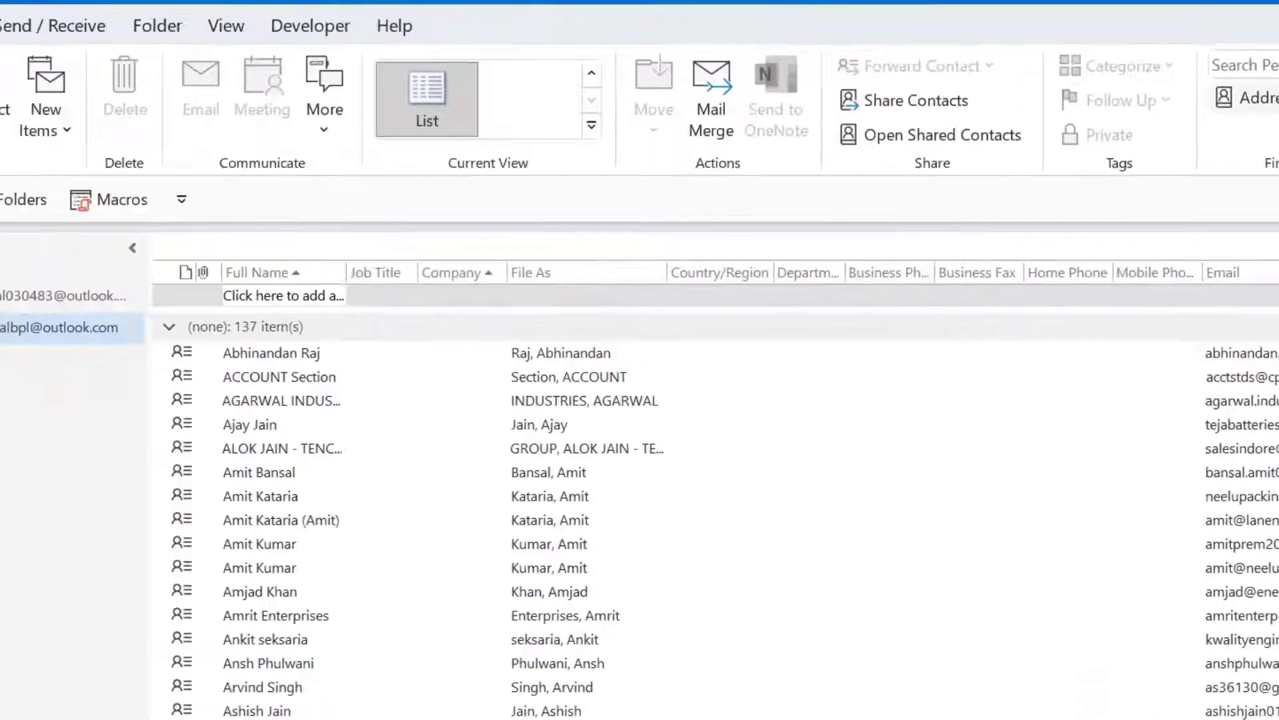
Search the Address Book for 'black' to locate the Black Friday contact group.
key("ctrl+shift+b")
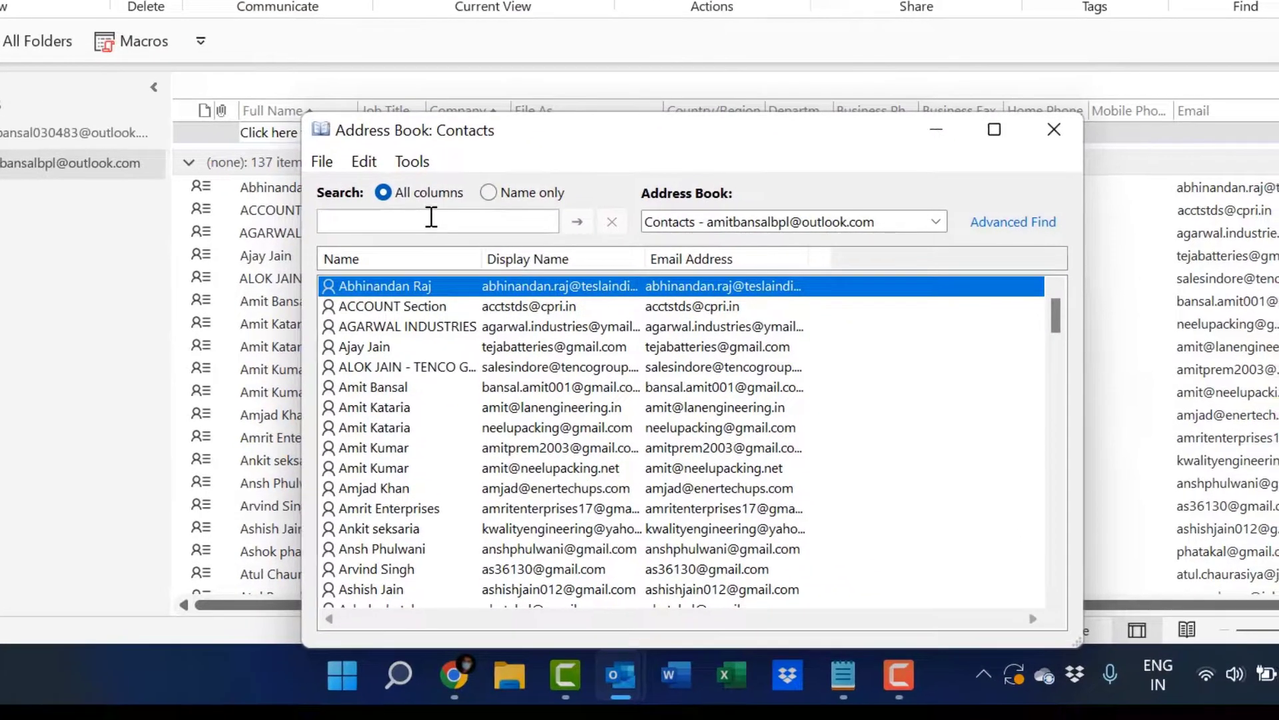
type("black")
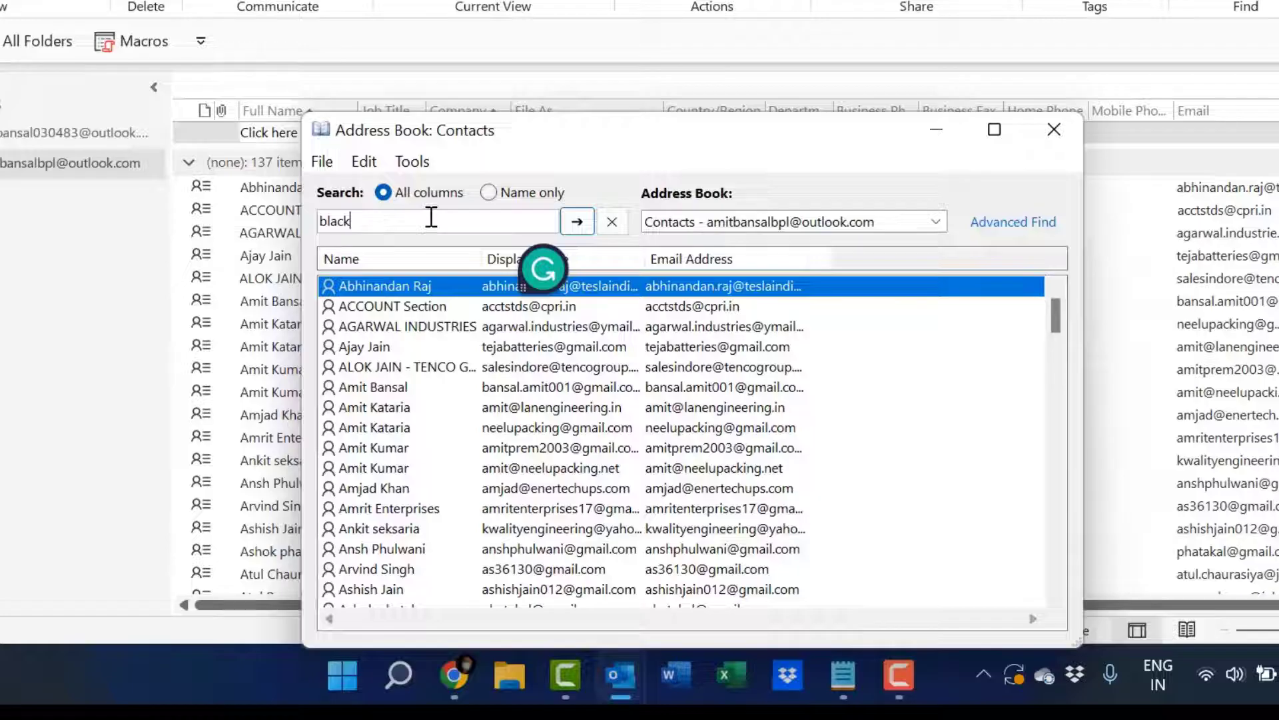
key("Return")
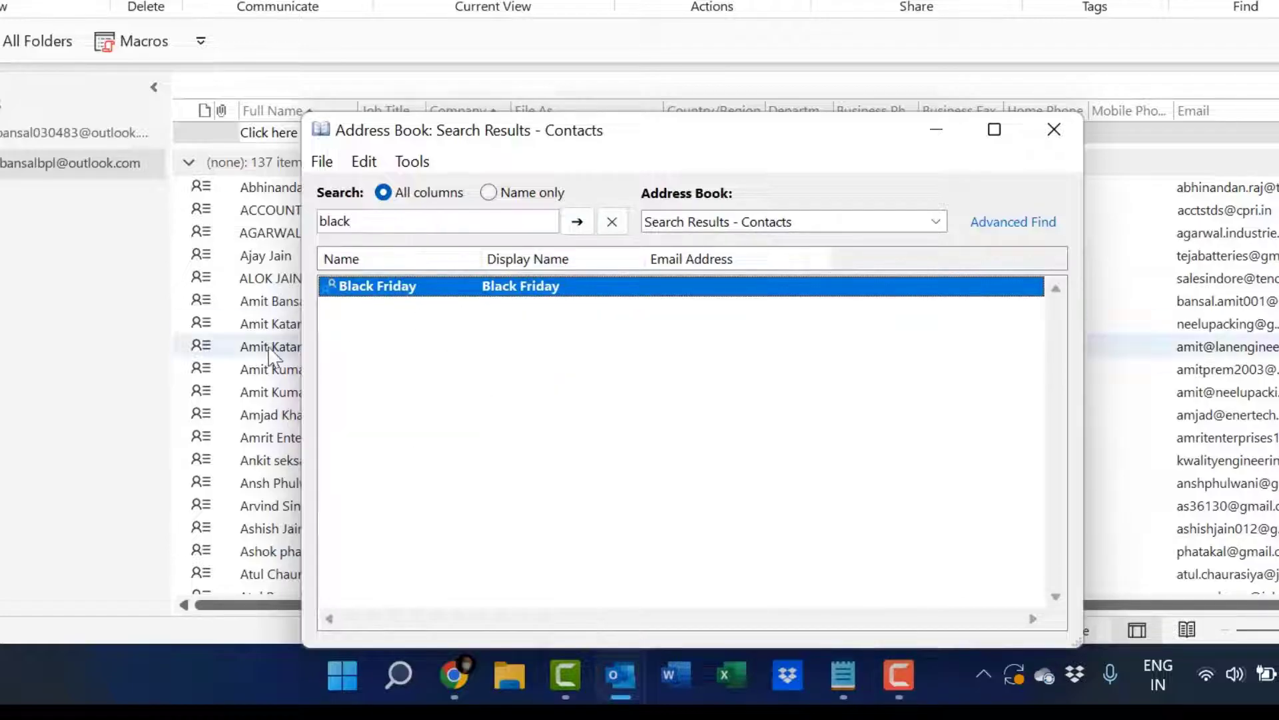
Close the Address Book and collapse the '(none): 137 item(s)' group to reveal Black Friday and Sales Team.
left_click(1069, 140)
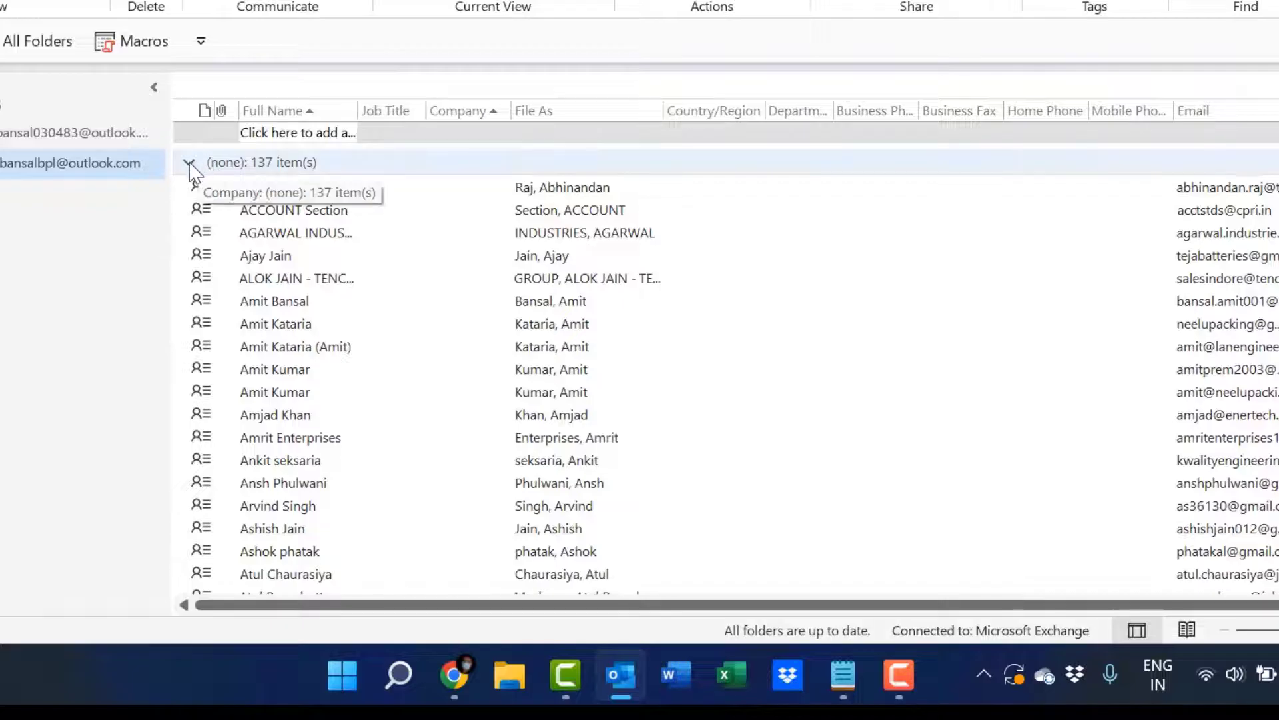
left_click(191, 164)
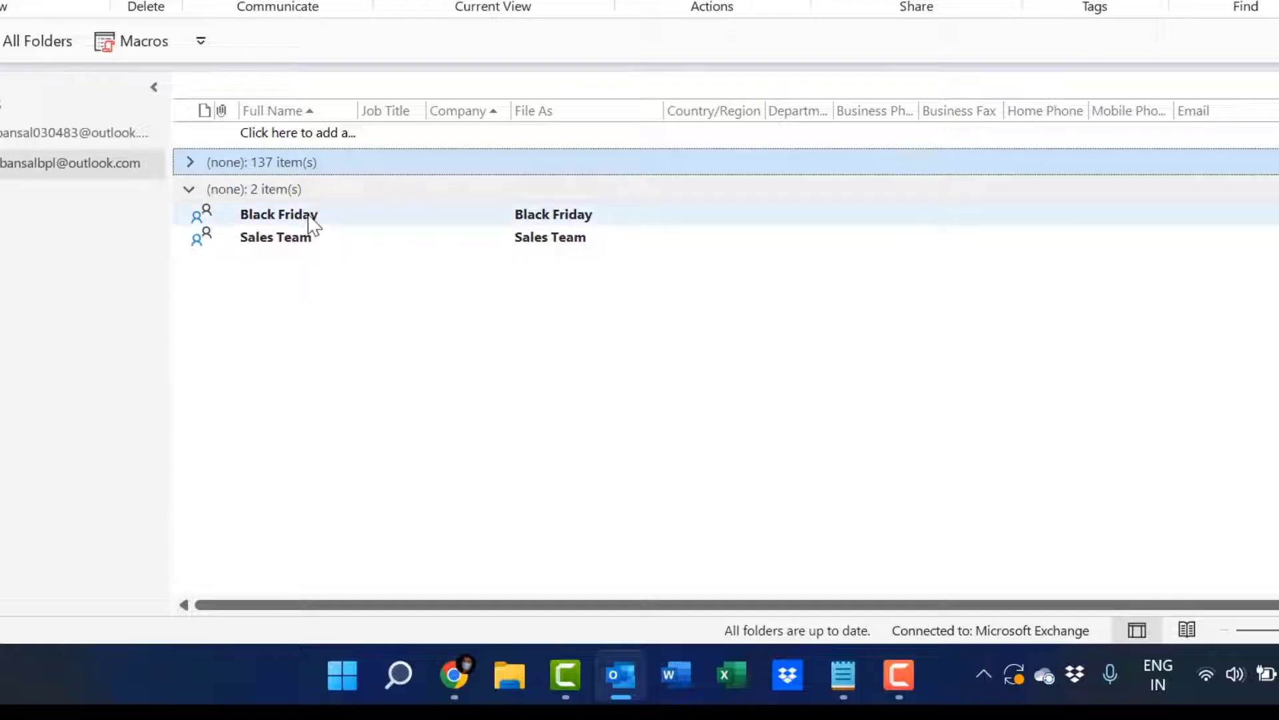
Open the Black Friday group window and show its Add Members options.
double_click(269, 214)
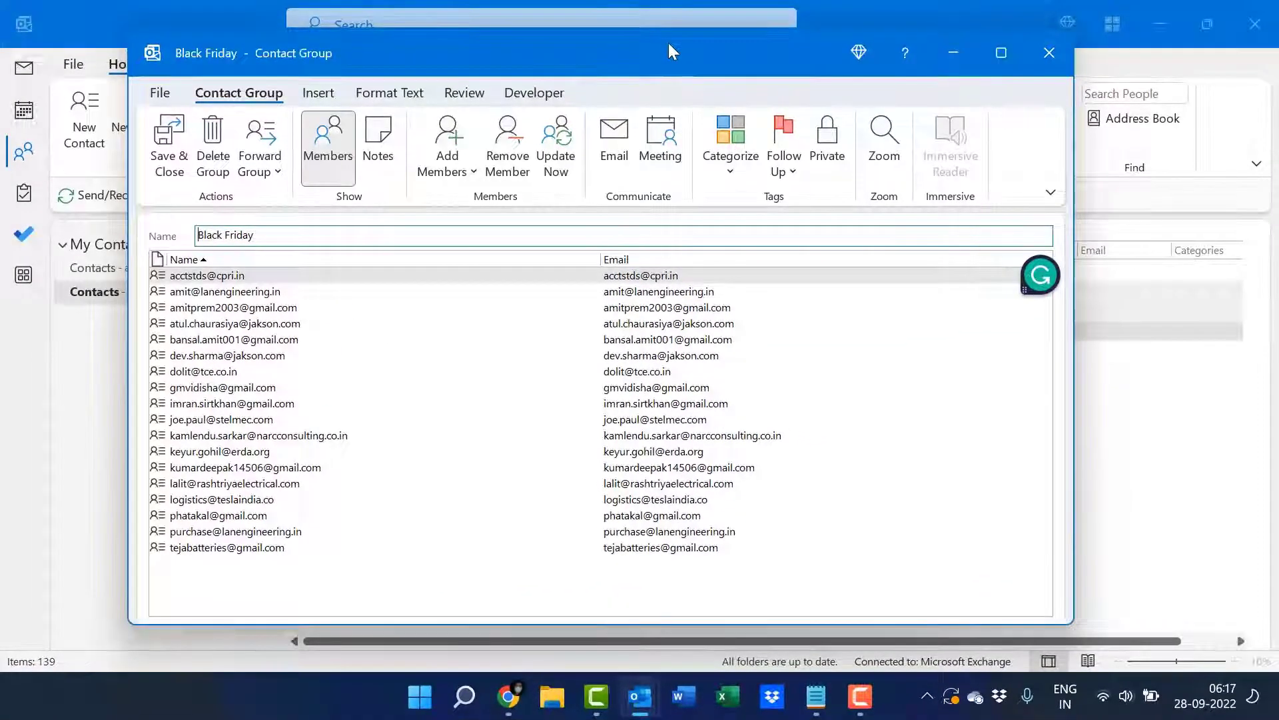
left_click_drag(670, 6, 739, 78)
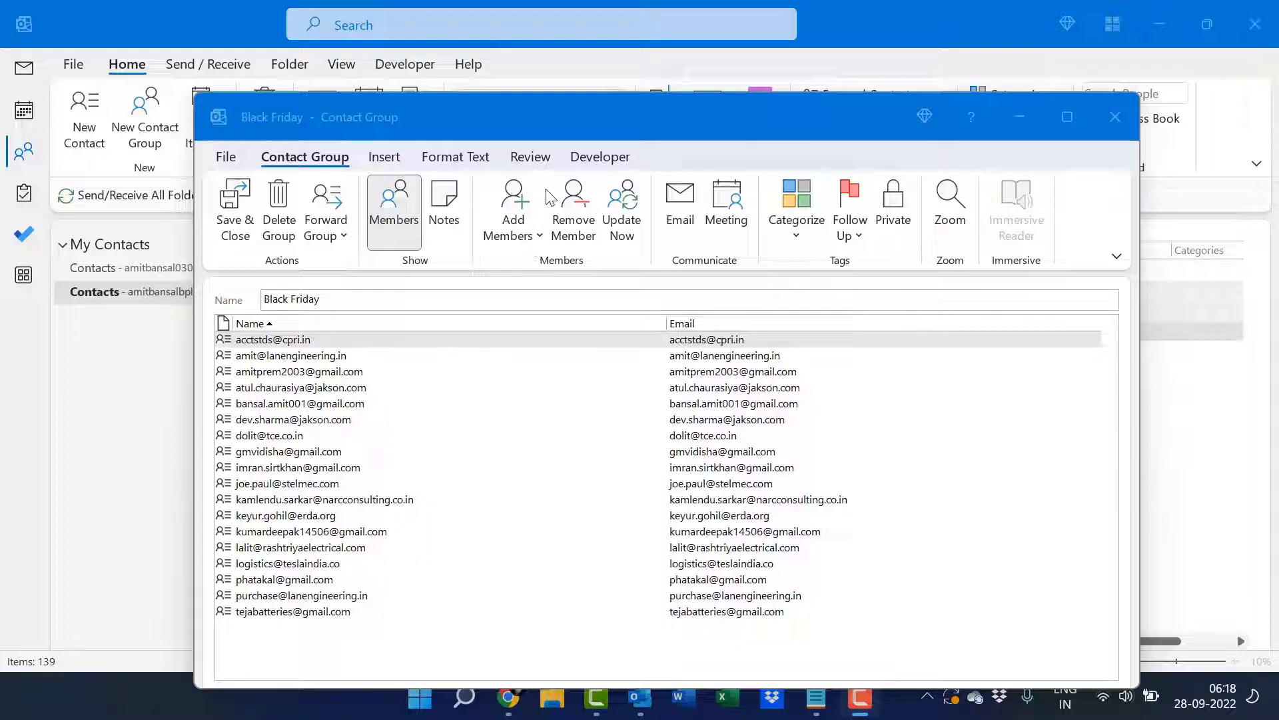
left_click(525, 230)
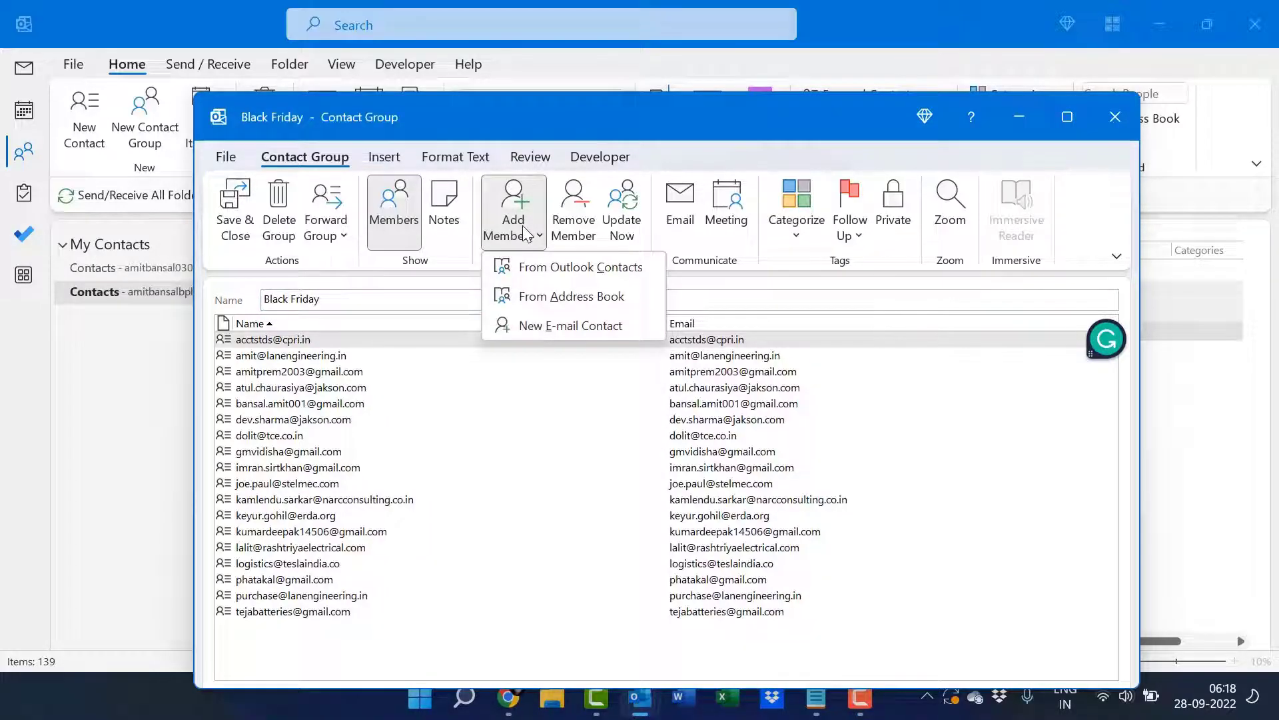
Pick four contacts from Outlook Contacts and place them in the Members field.
left_click(548, 267)
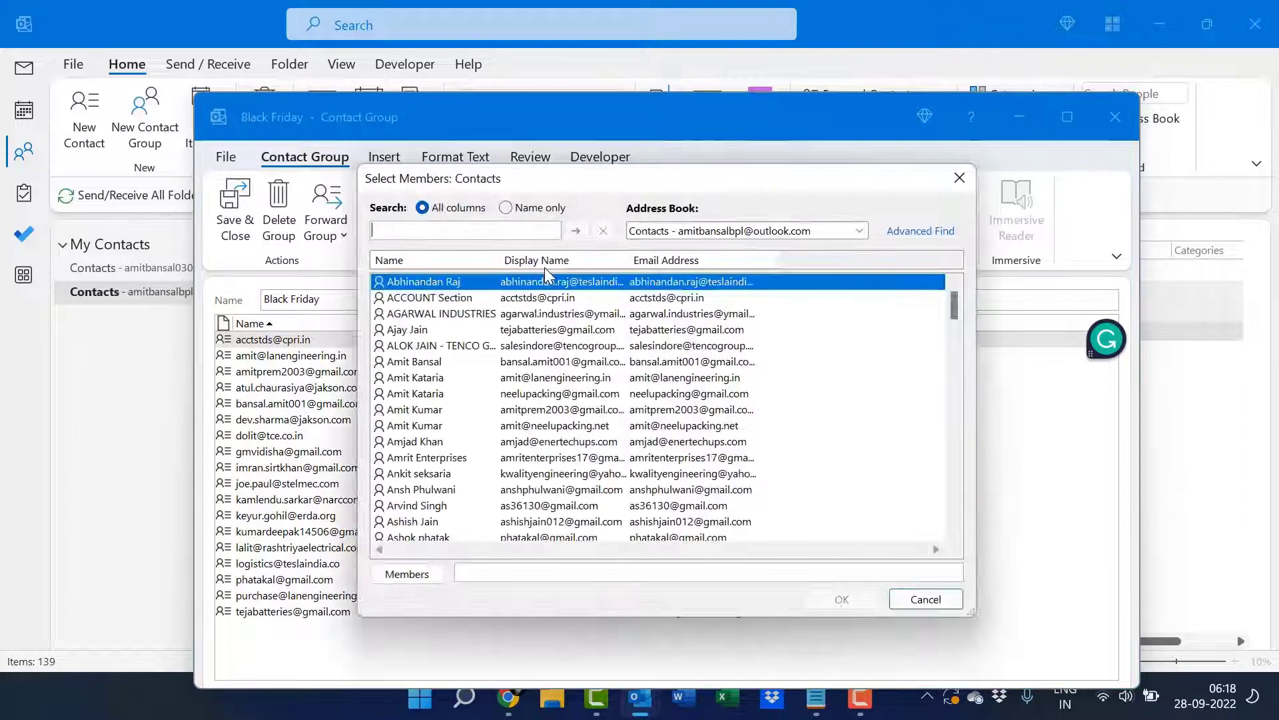
scroll(637, 400, "down", 1)
scroll(636, 400, "down", 18)
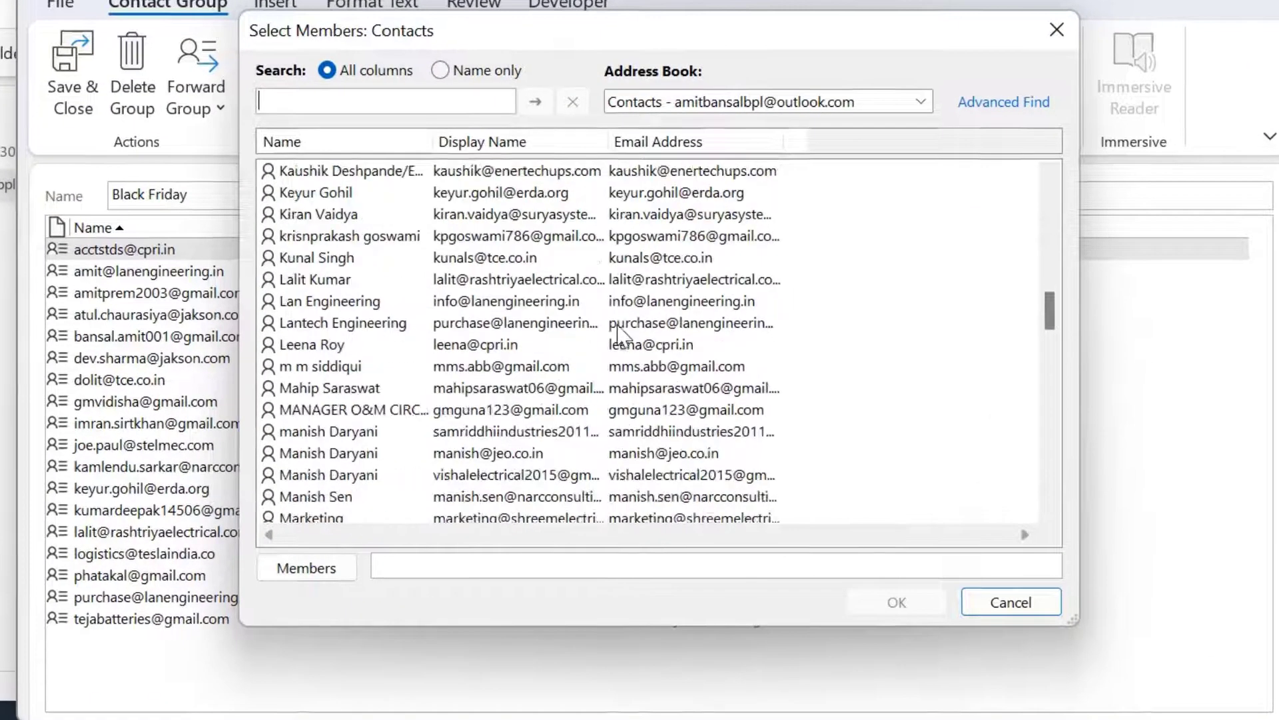
scroll(618, 331, "down", 7)
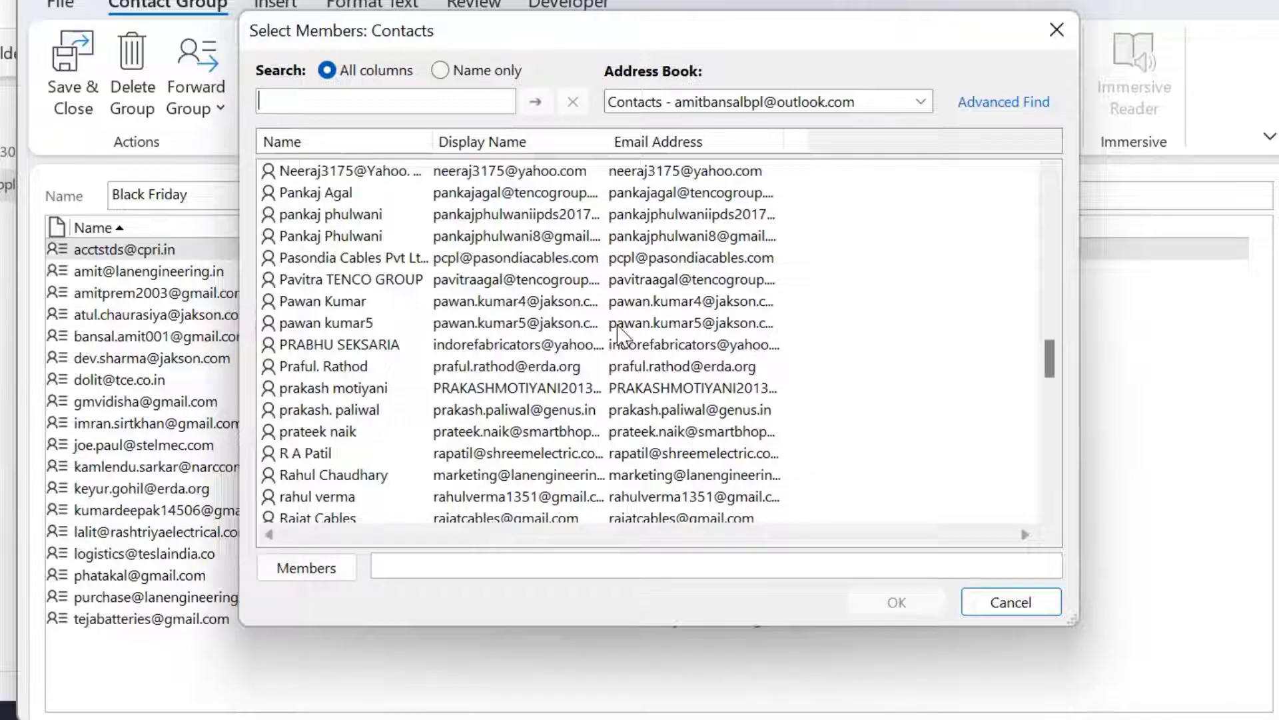
left_click(379, 241)
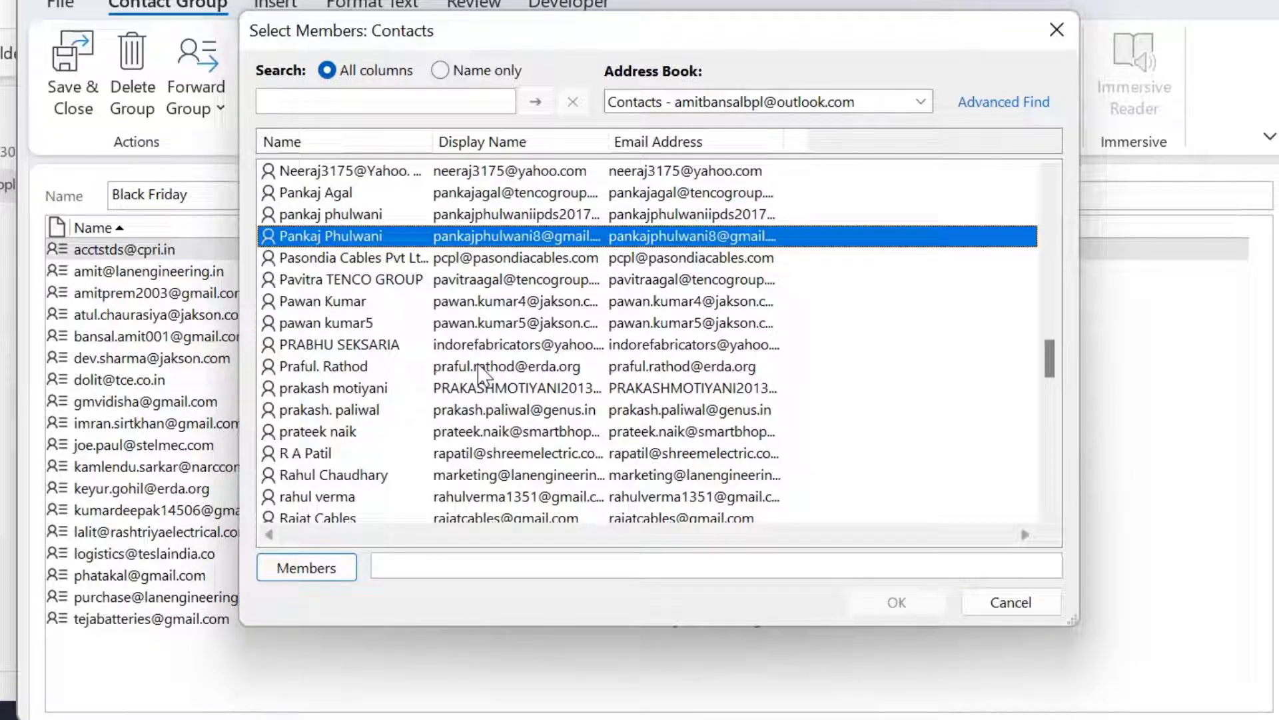
key("ctrl")
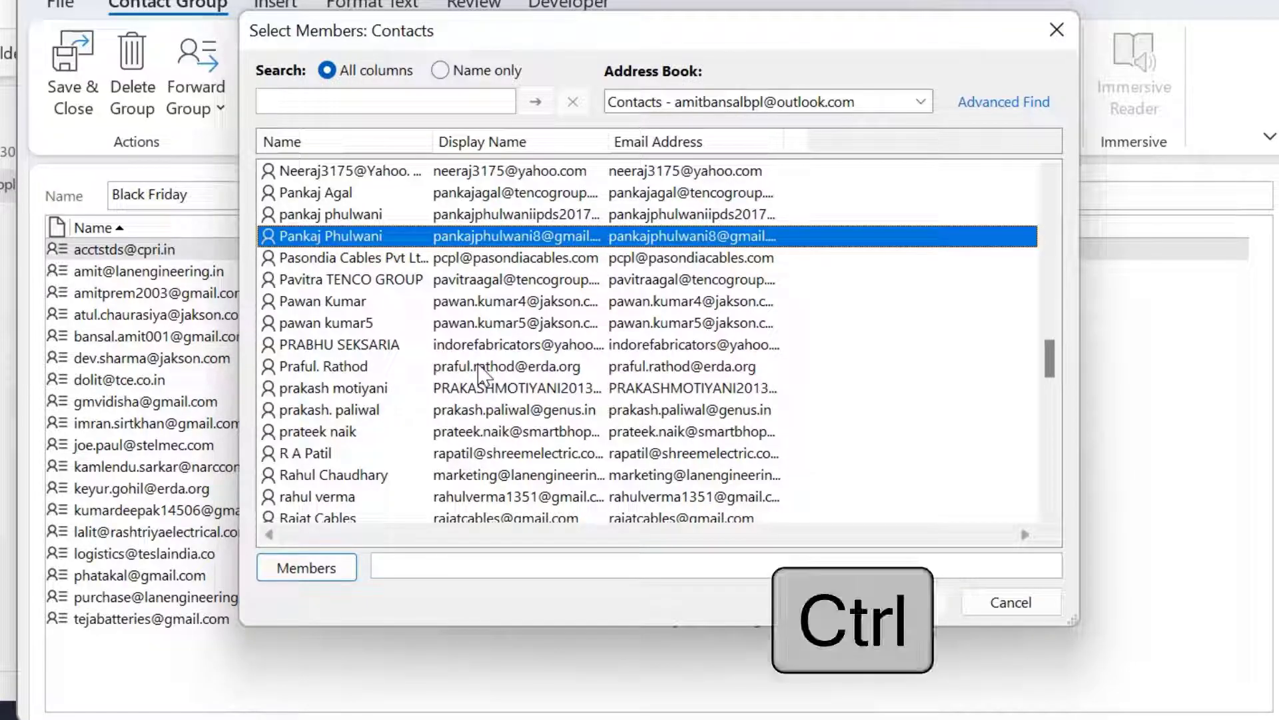
left_click(367, 373, "ctrl")
left_click(385, 455, "ctrl")
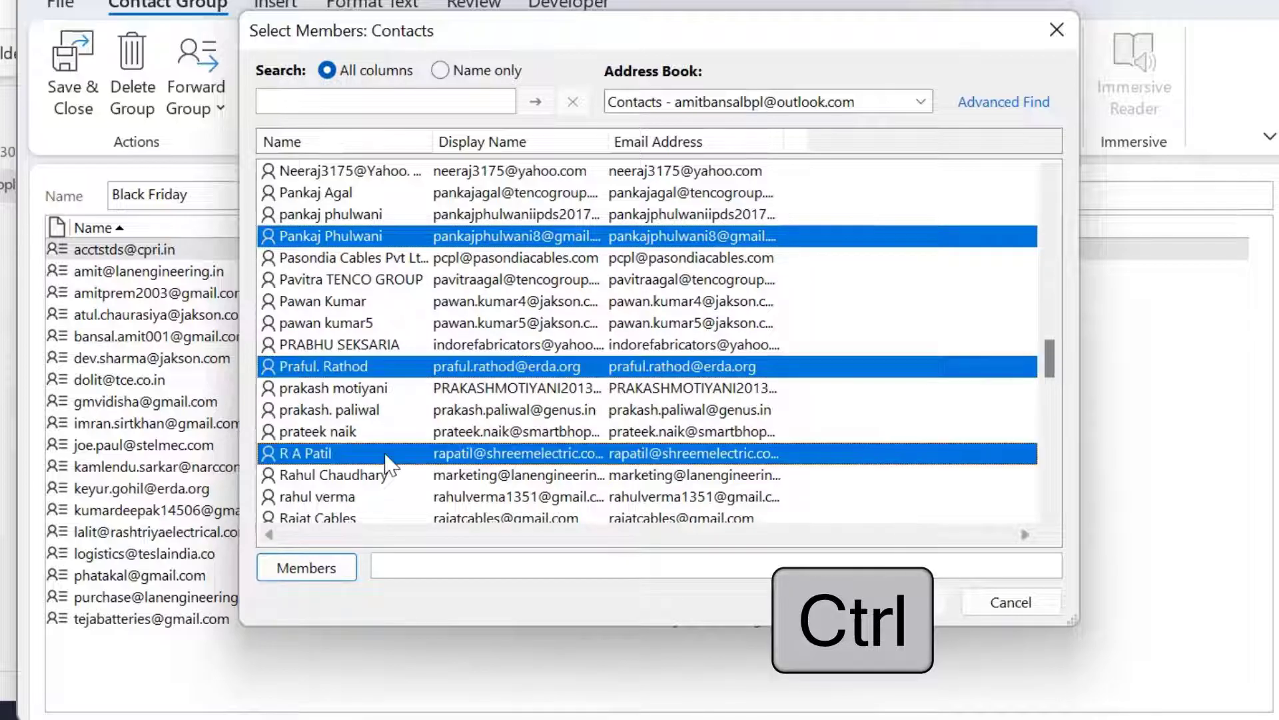
left_click(464, 306, "ctrl")
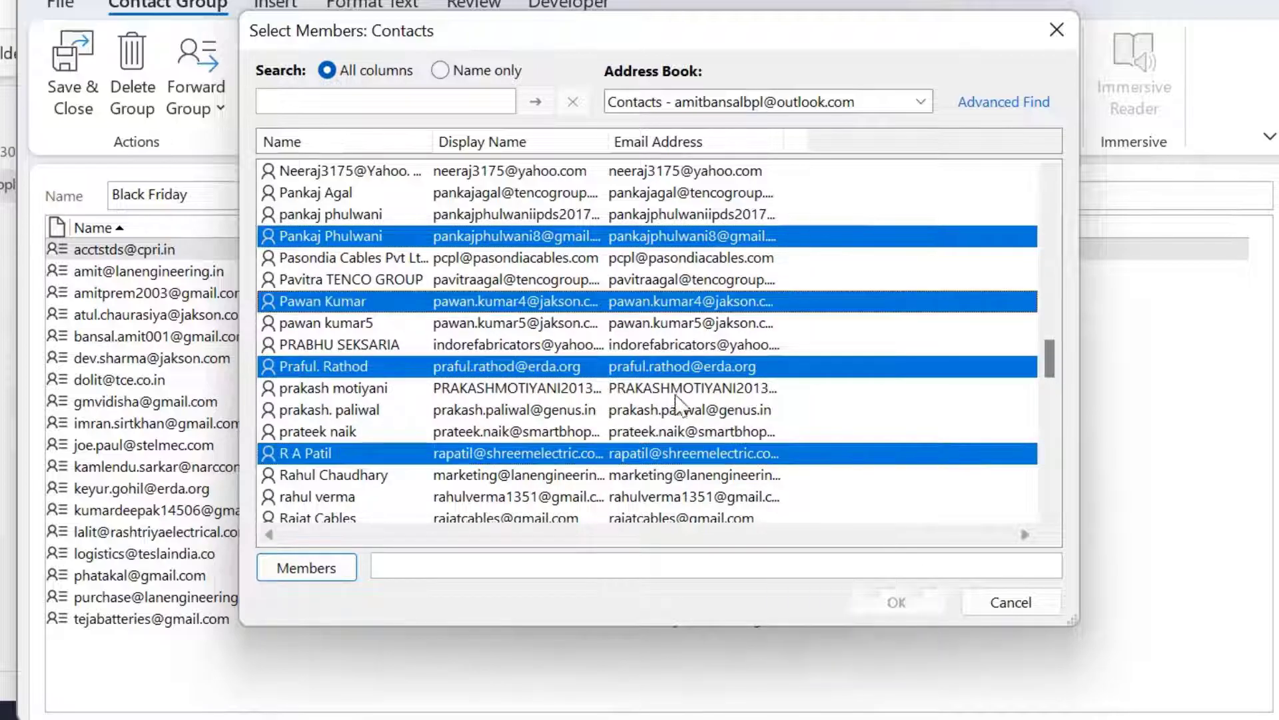
left_click(313, 570)
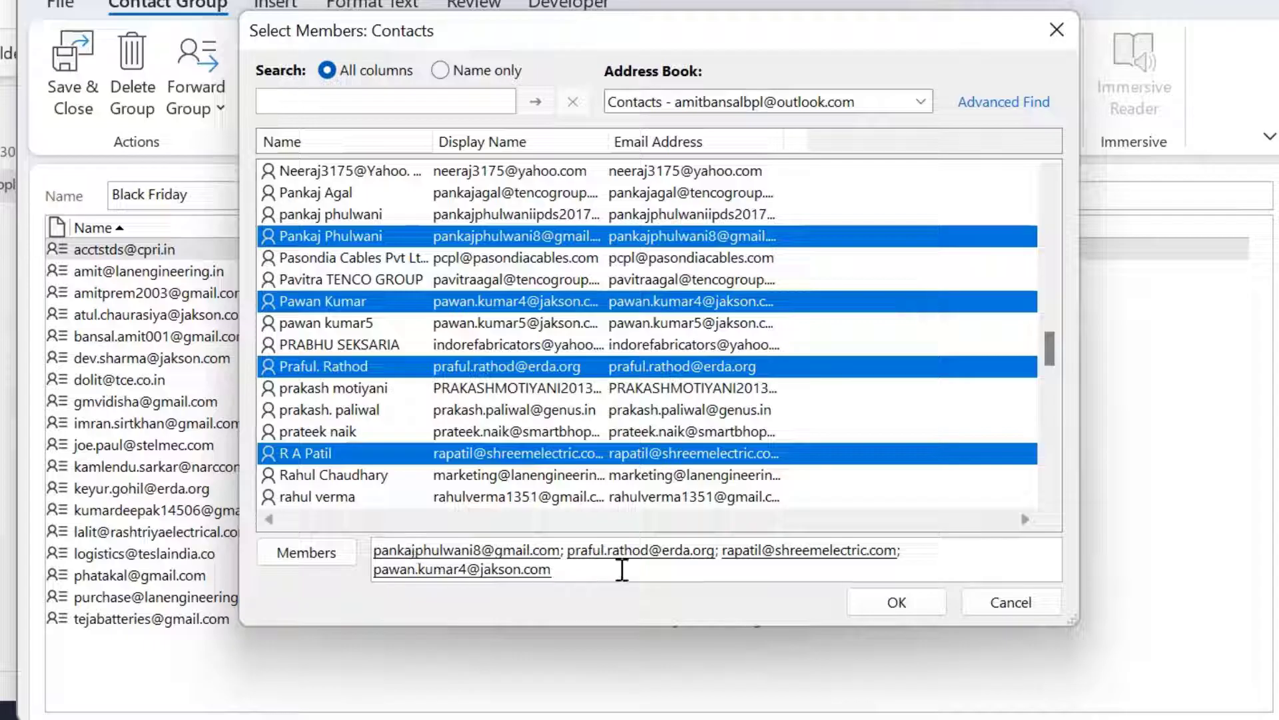
Confirm the four new members, review the list, and save and close Black Friday.
left_click(909, 608)
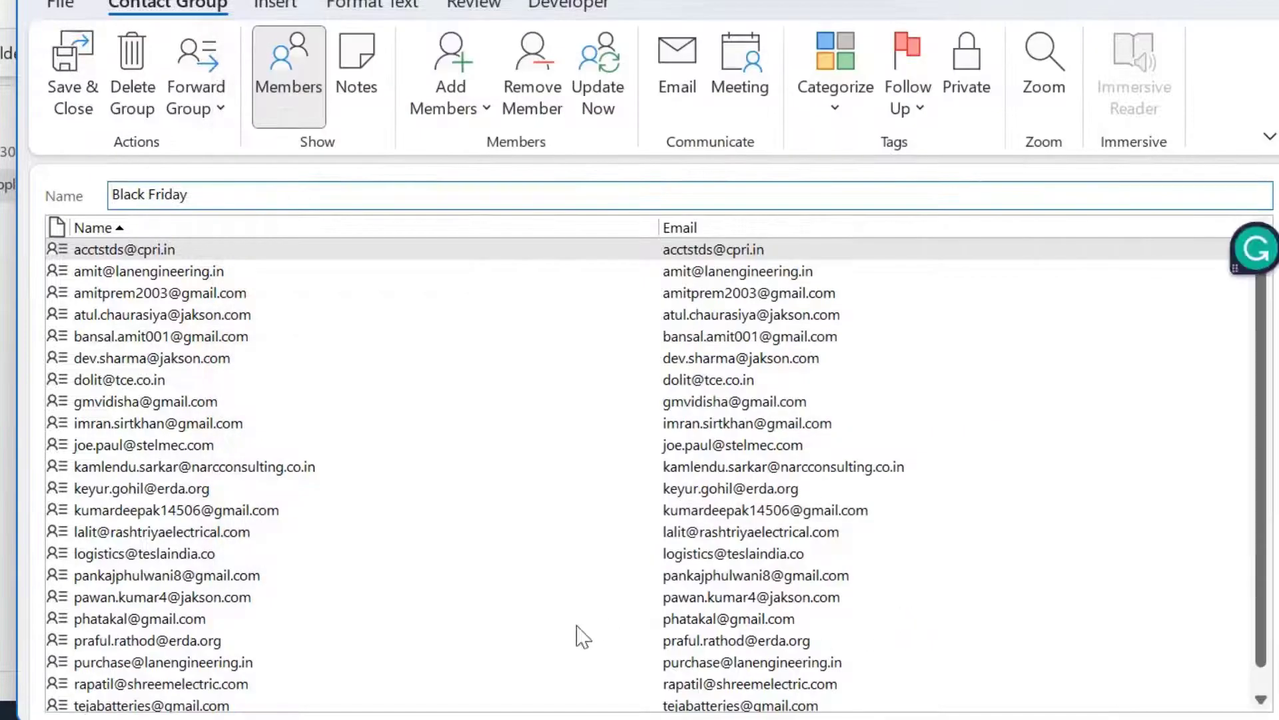
scroll(422, 508, "down", 1)
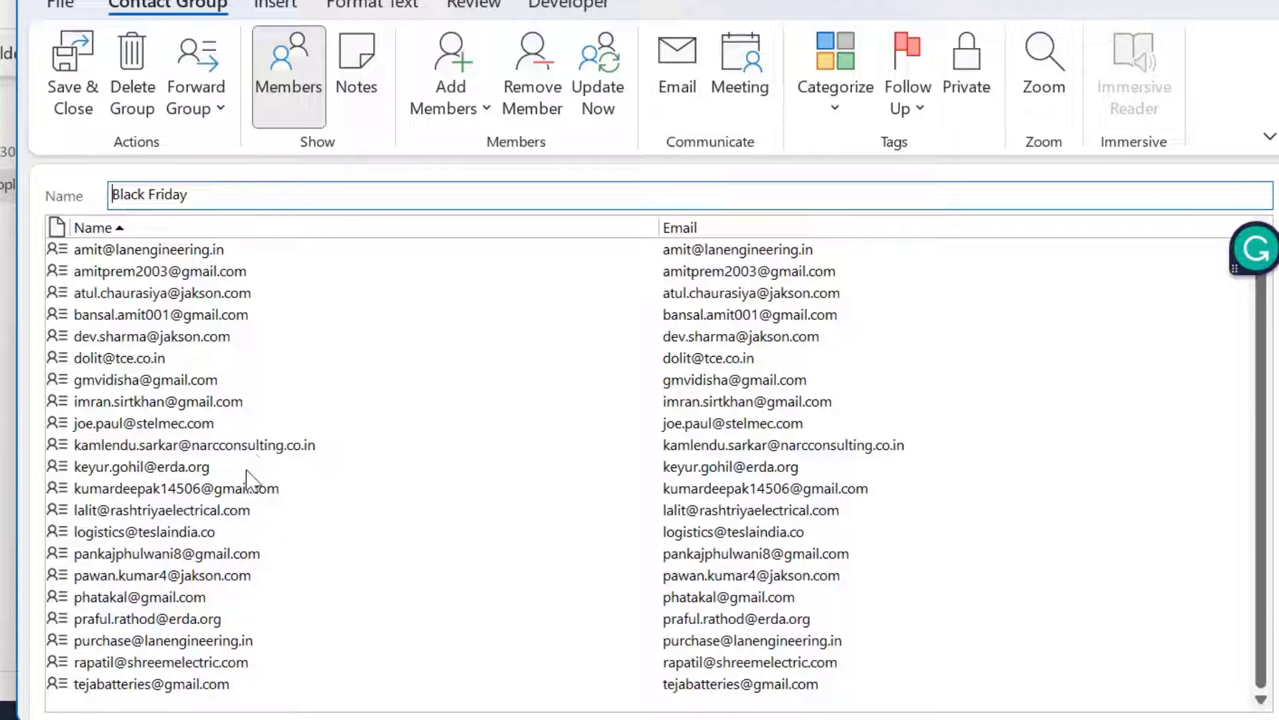
scroll(233, 416, "up", 1)
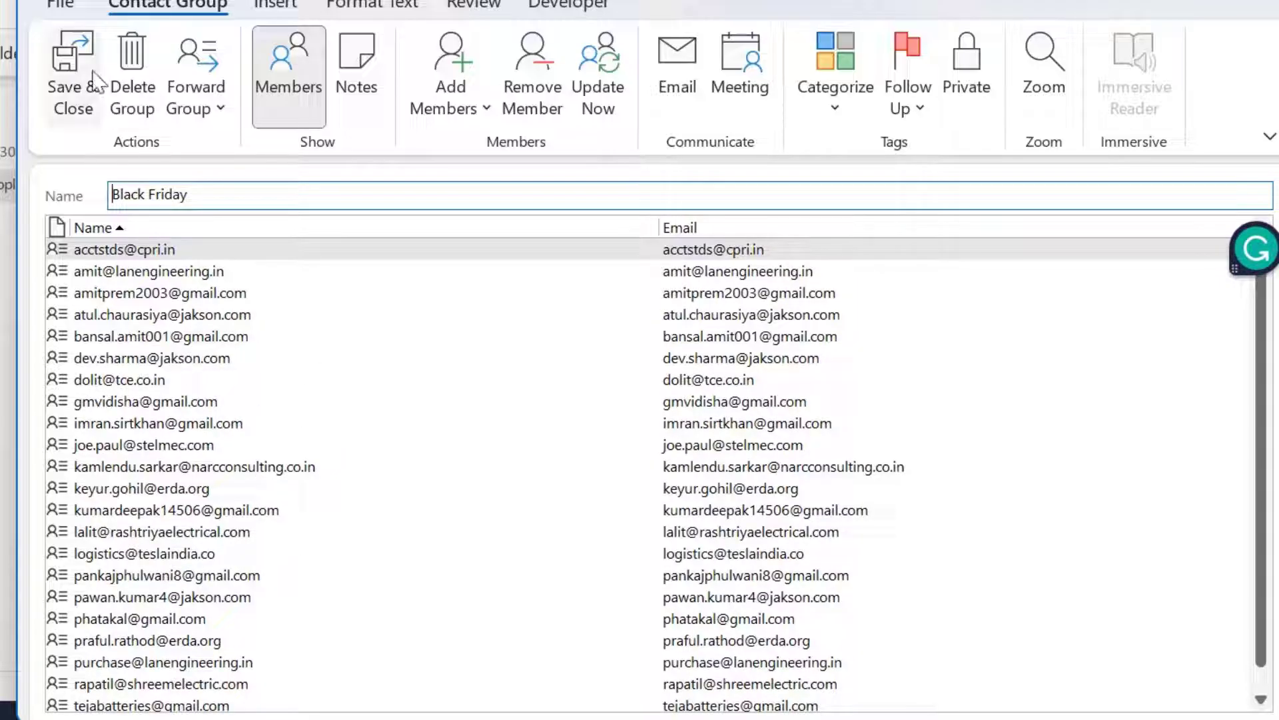
left_click(74, 77)
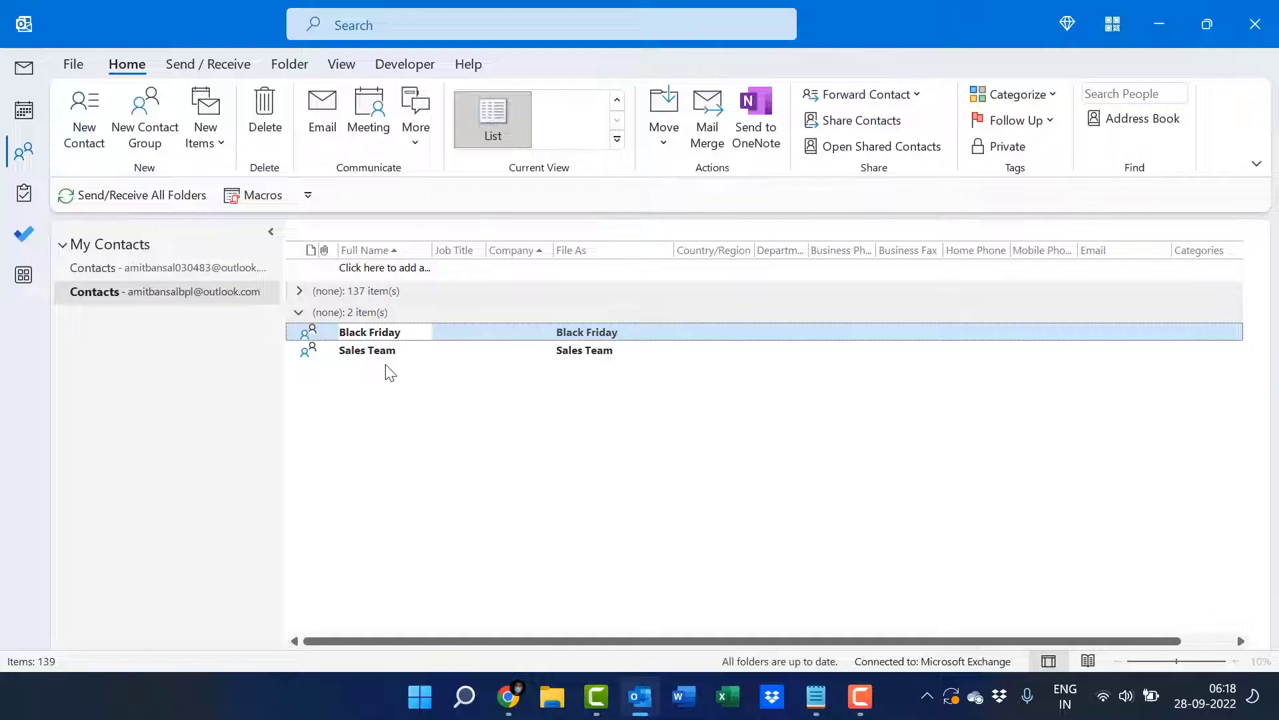
Reopen Black Friday, remove two selected members, and save and close the group.
double_click(335, 333)
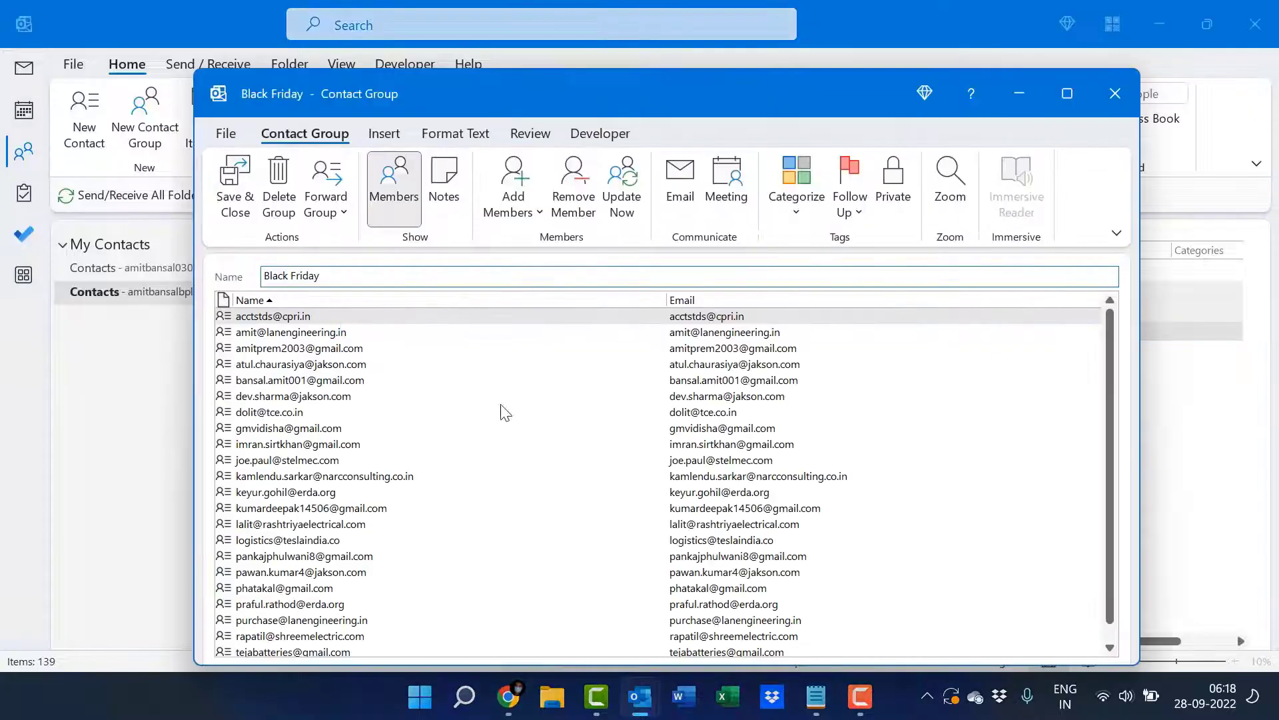
left_click_drag(684, 89, 695, 38)
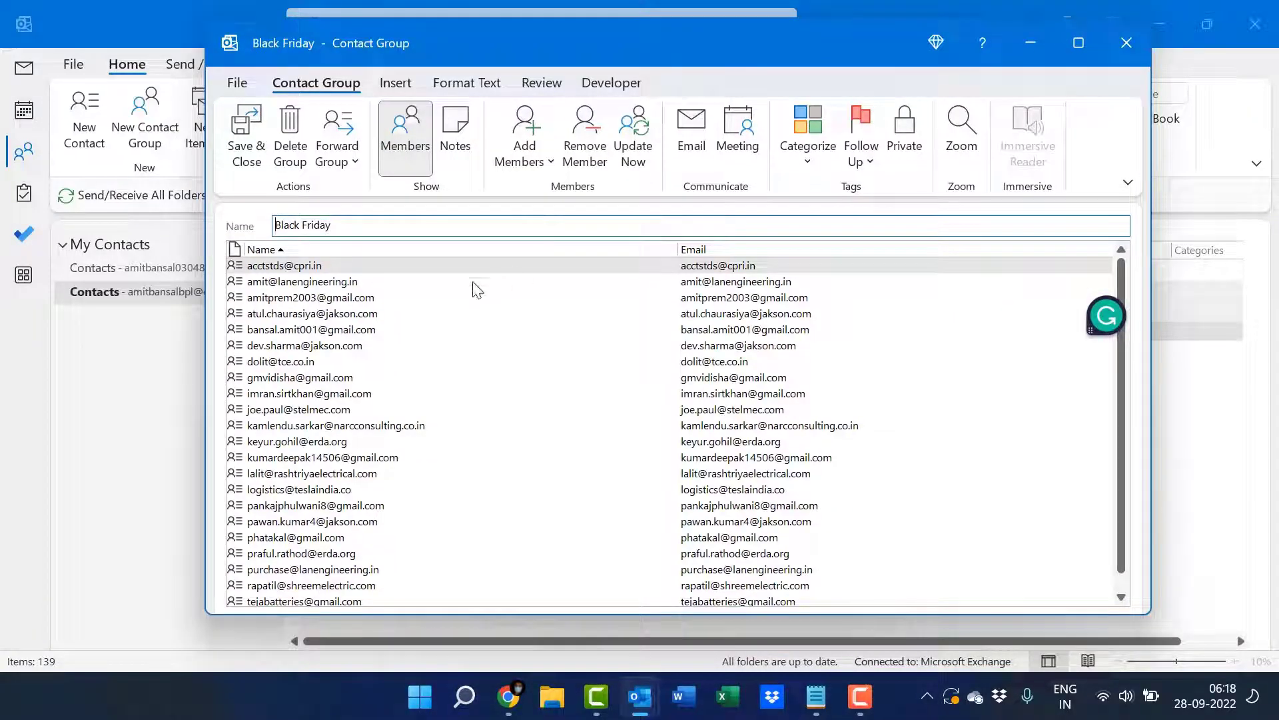
left_click(337, 345)
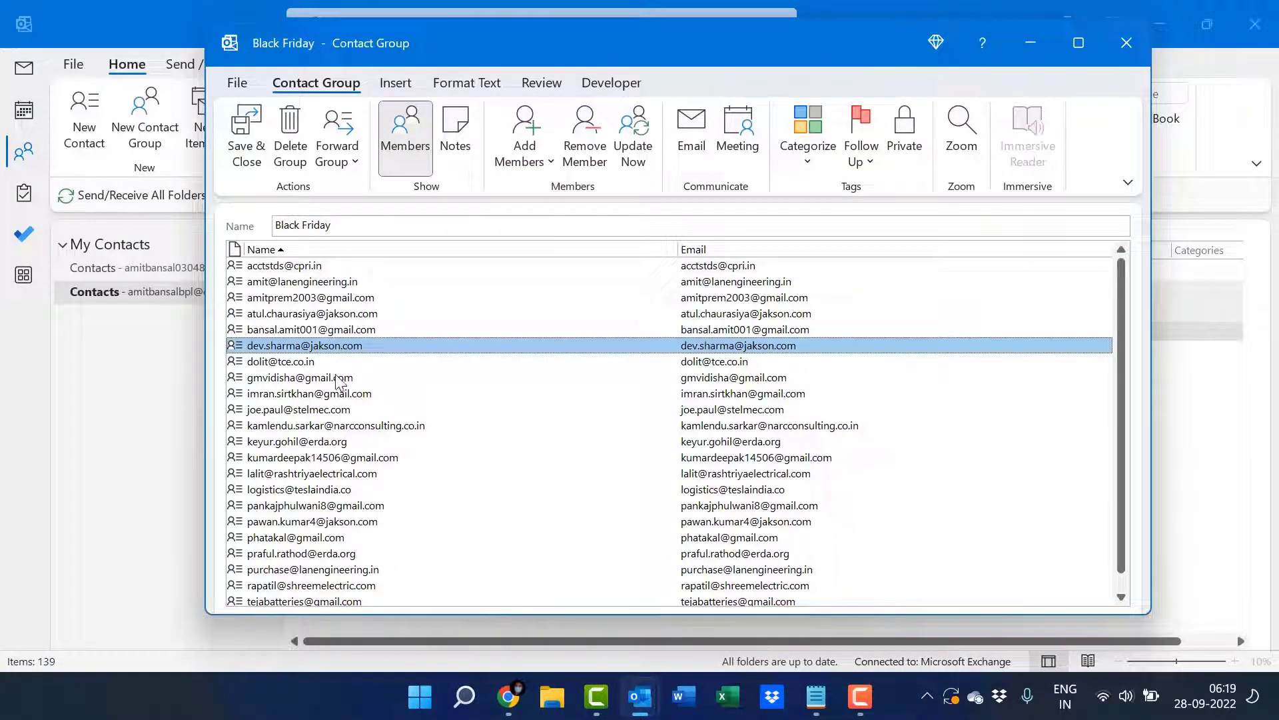
scroll(337, 378, "down", 1)
left_click(301, 364)
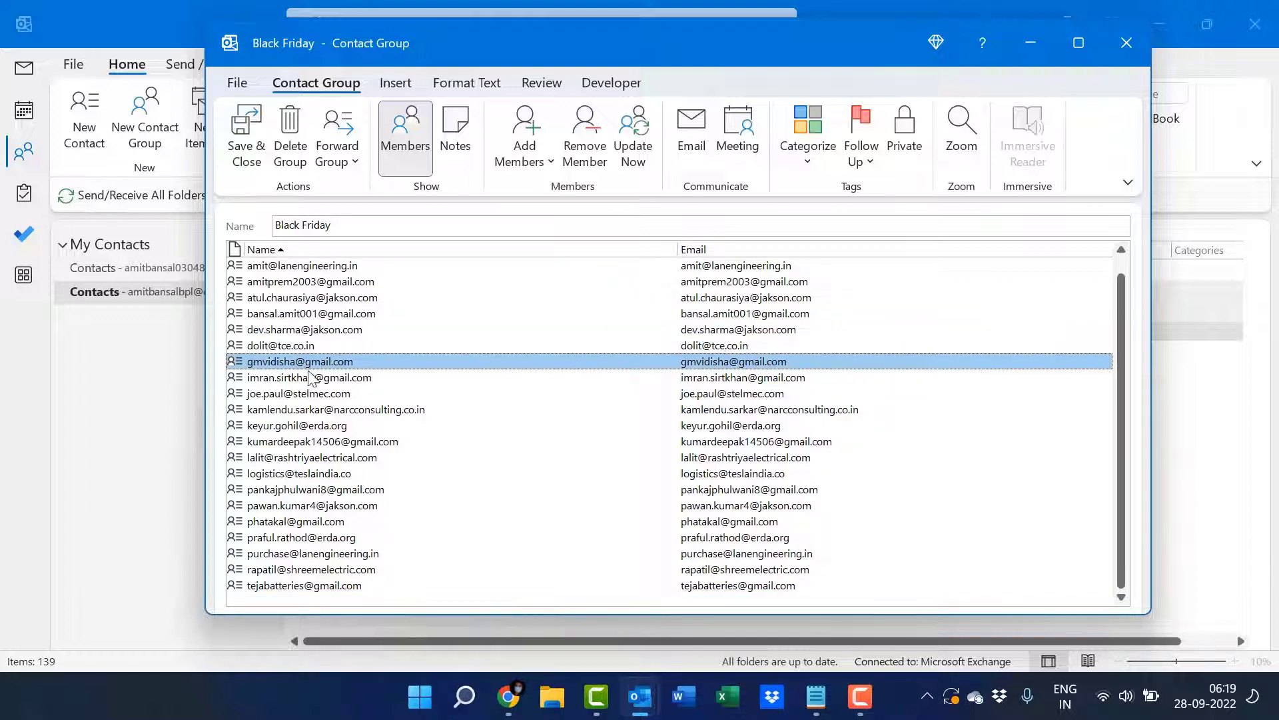
left_click(310, 475, "ctrl")
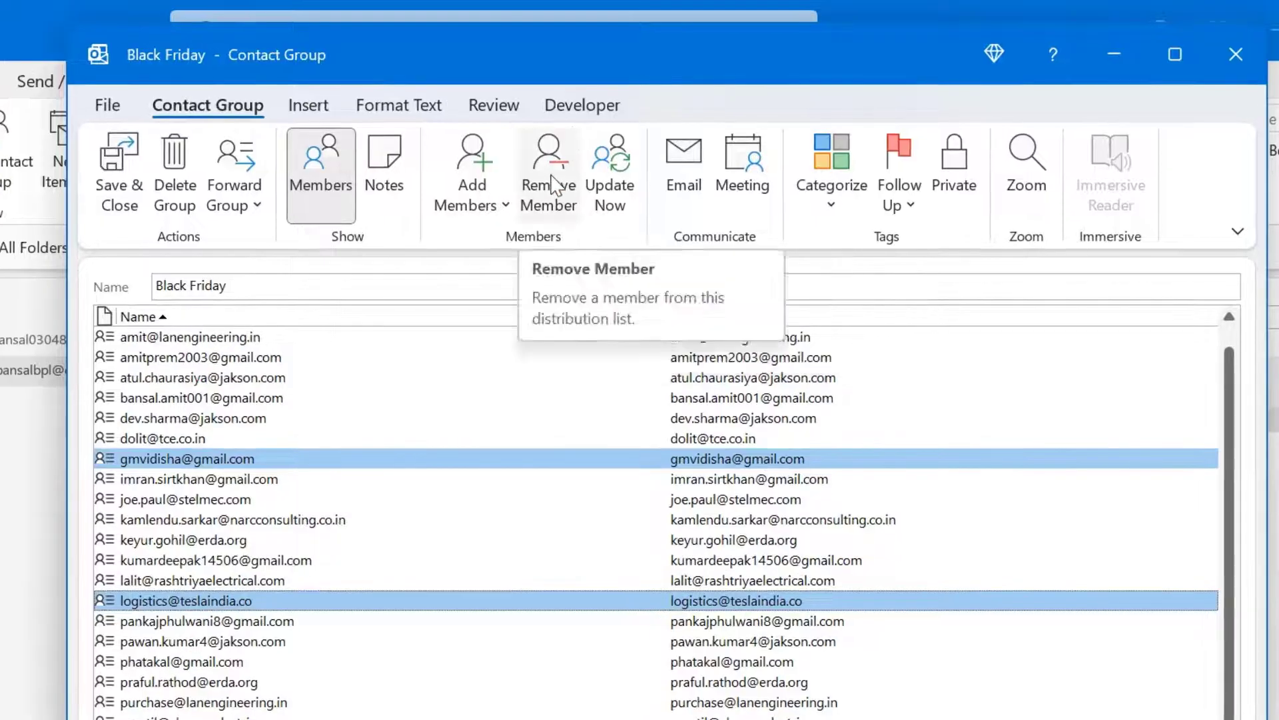
left_click(550, 190)
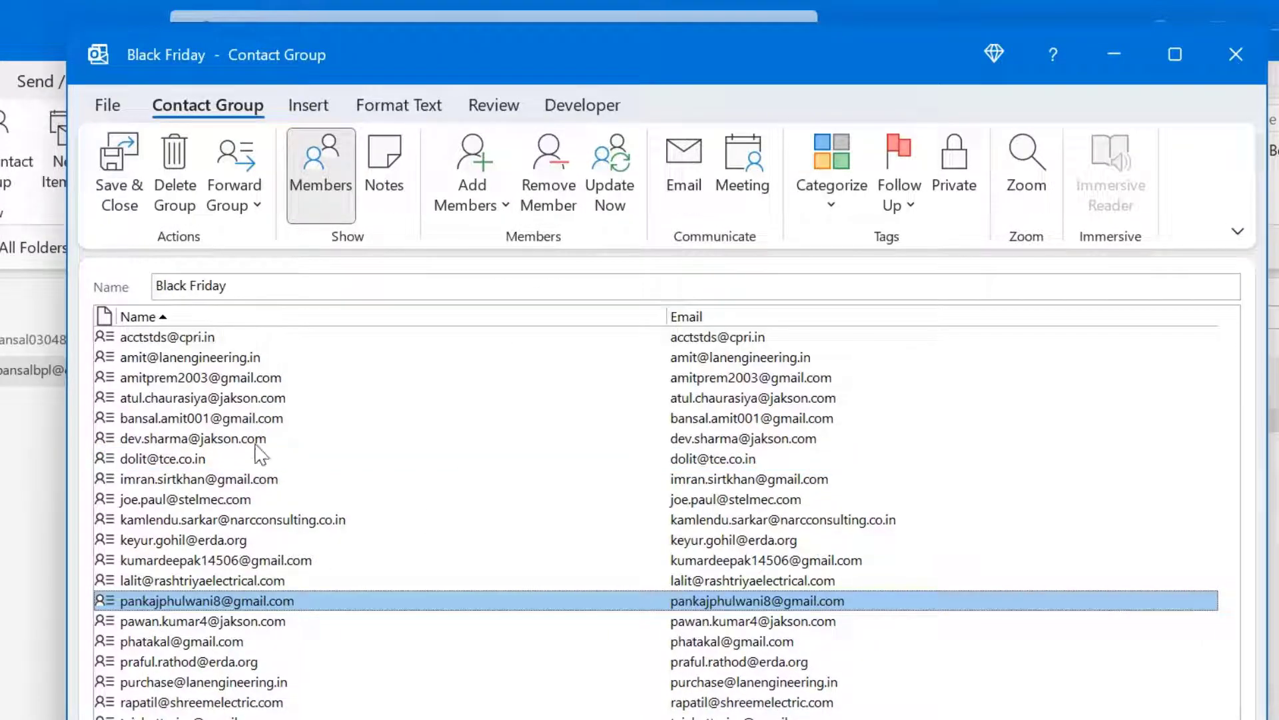
left_click(126, 180)
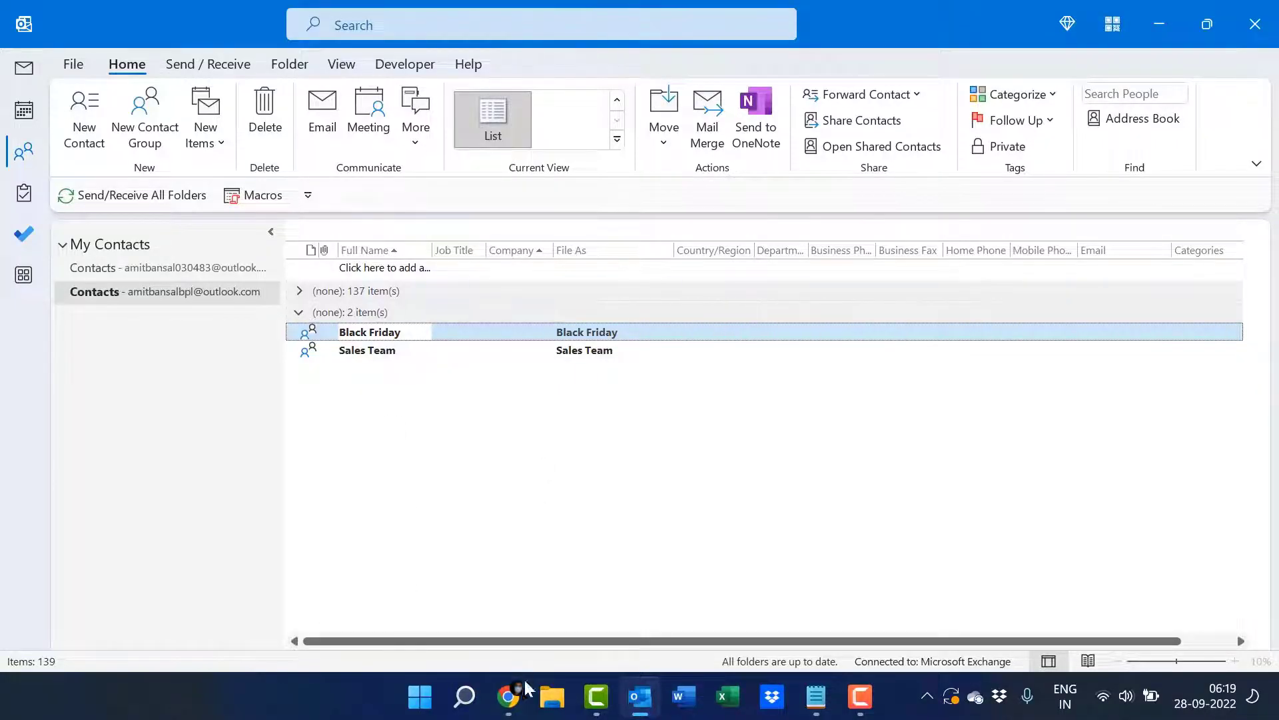
Load outlook.com in a new Chrome tab to show the web inbox.
left_click(510, 697)
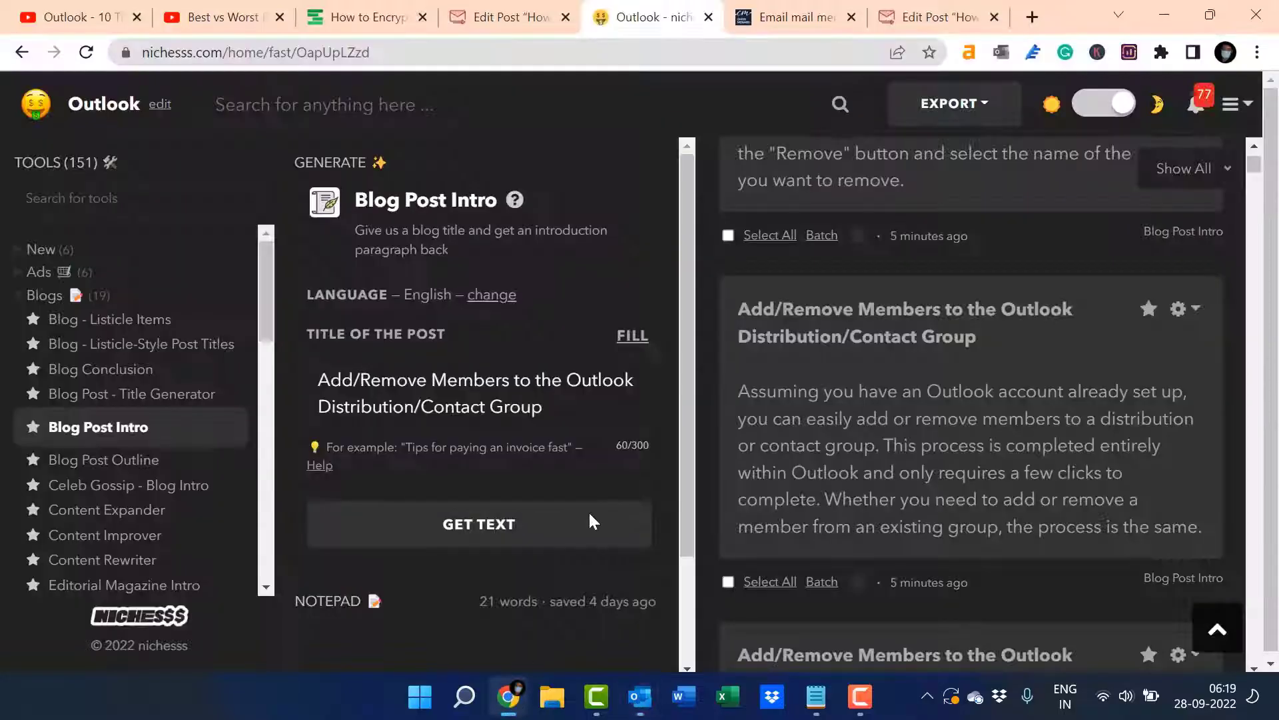
left_click(1033, 18)
type("out")
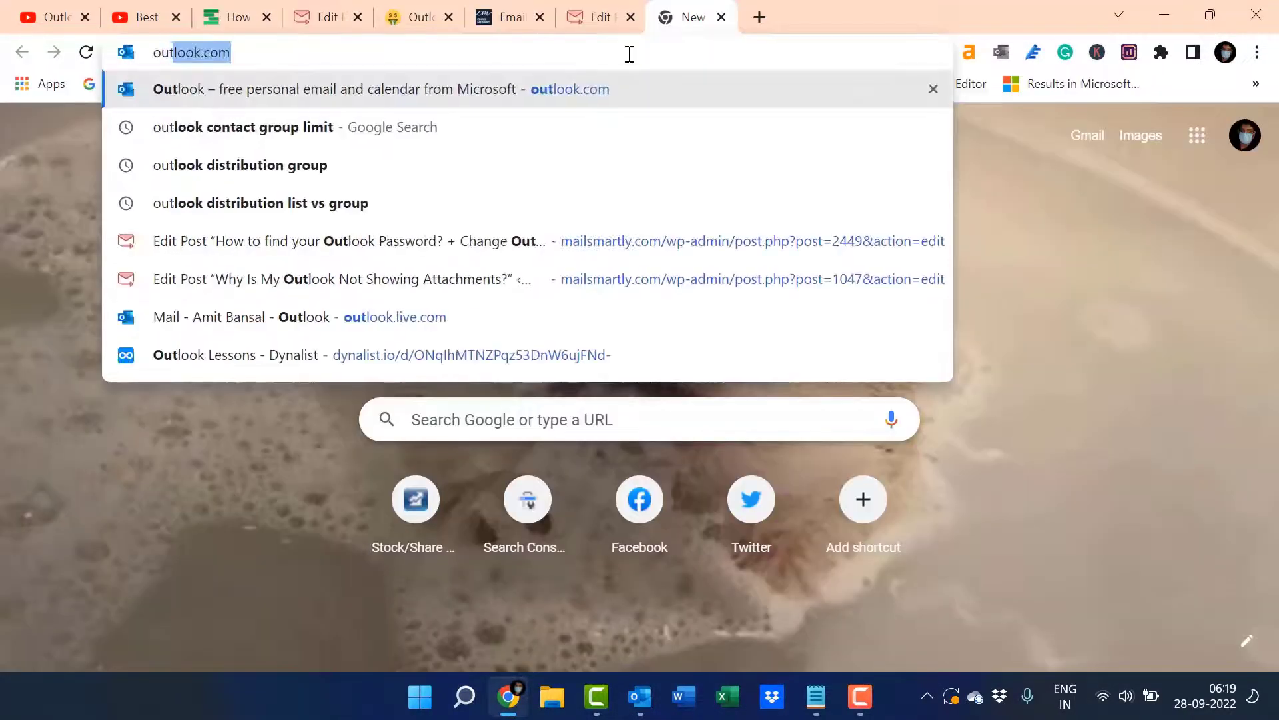
key("Return")
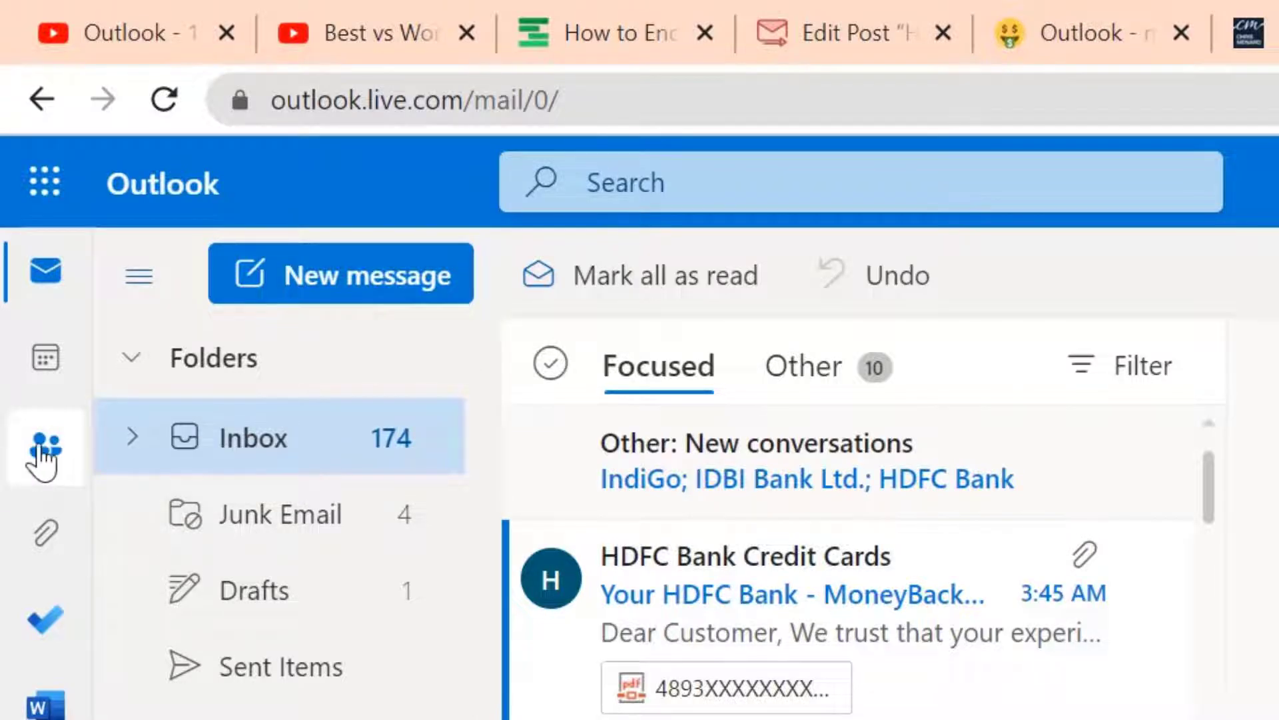
In Outlook.com People, list all contact lists and display Black Friday's 20 addresses.
left_click(41, 453)
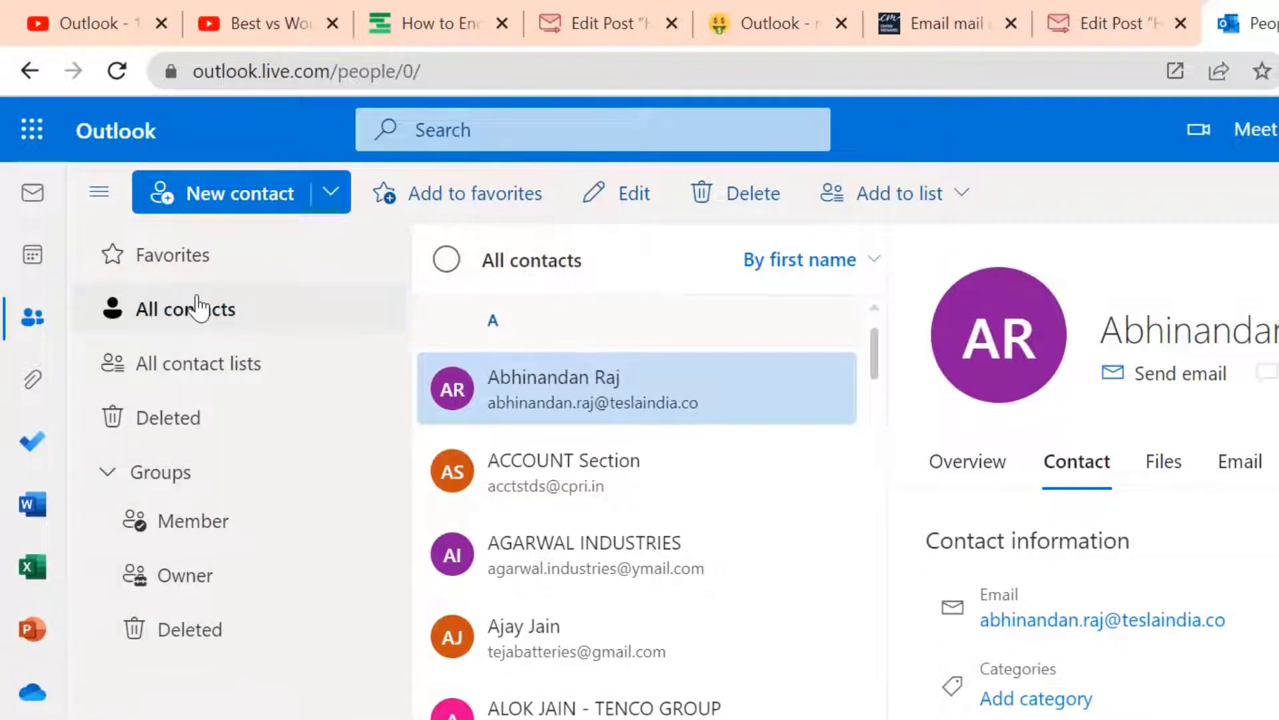
left_click(173, 325)
scroll(542, 557, "down", 15)
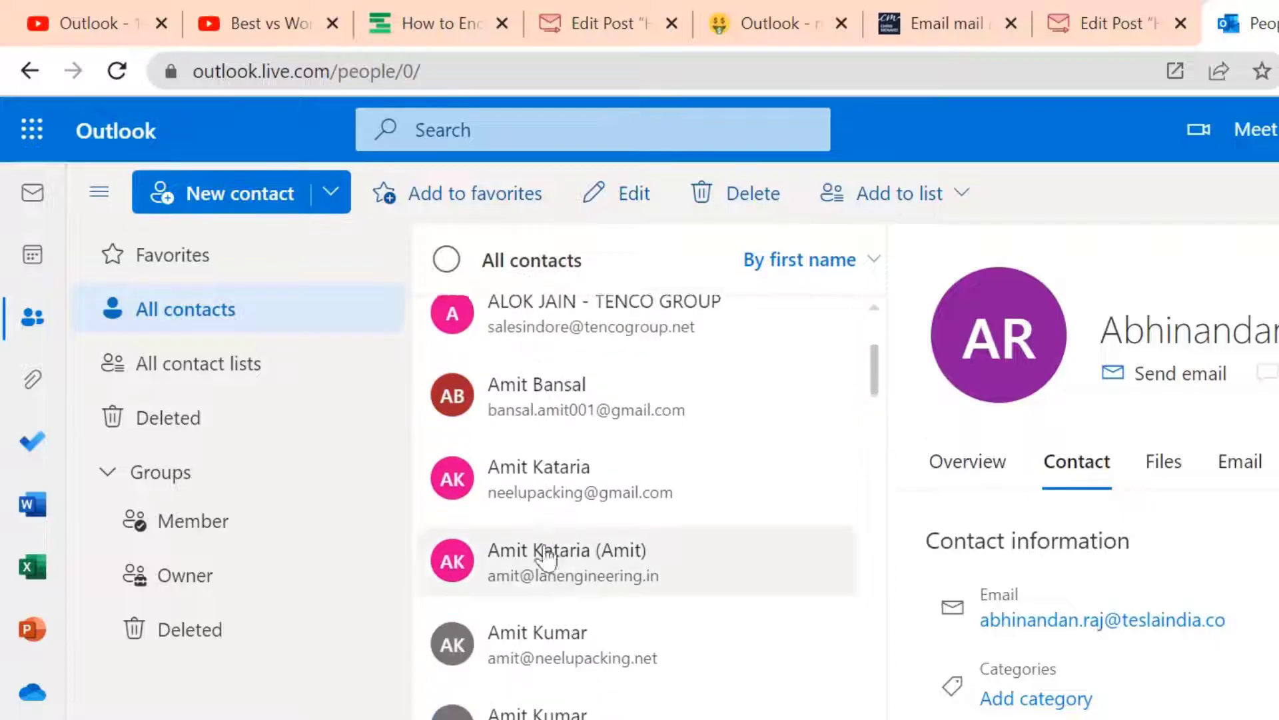
scroll(542, 551, "up", 8)
scroll(528, 548, "up", 1)
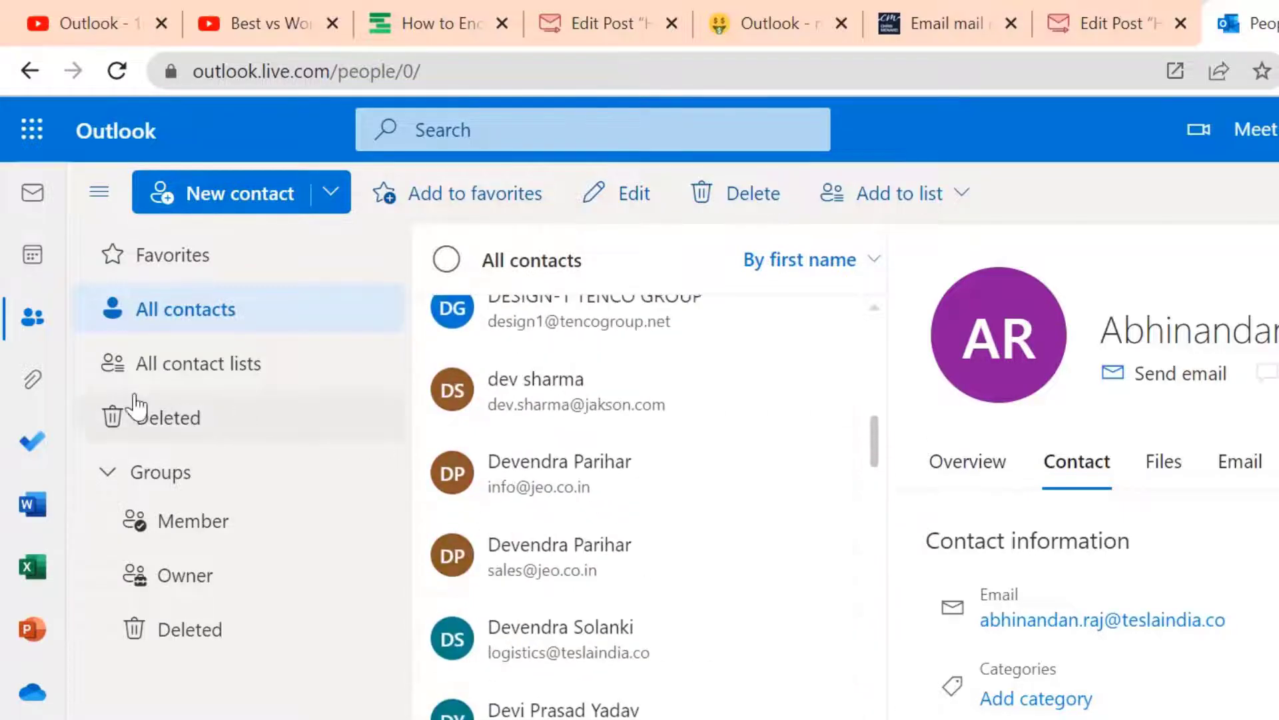
left_click(197, 379)
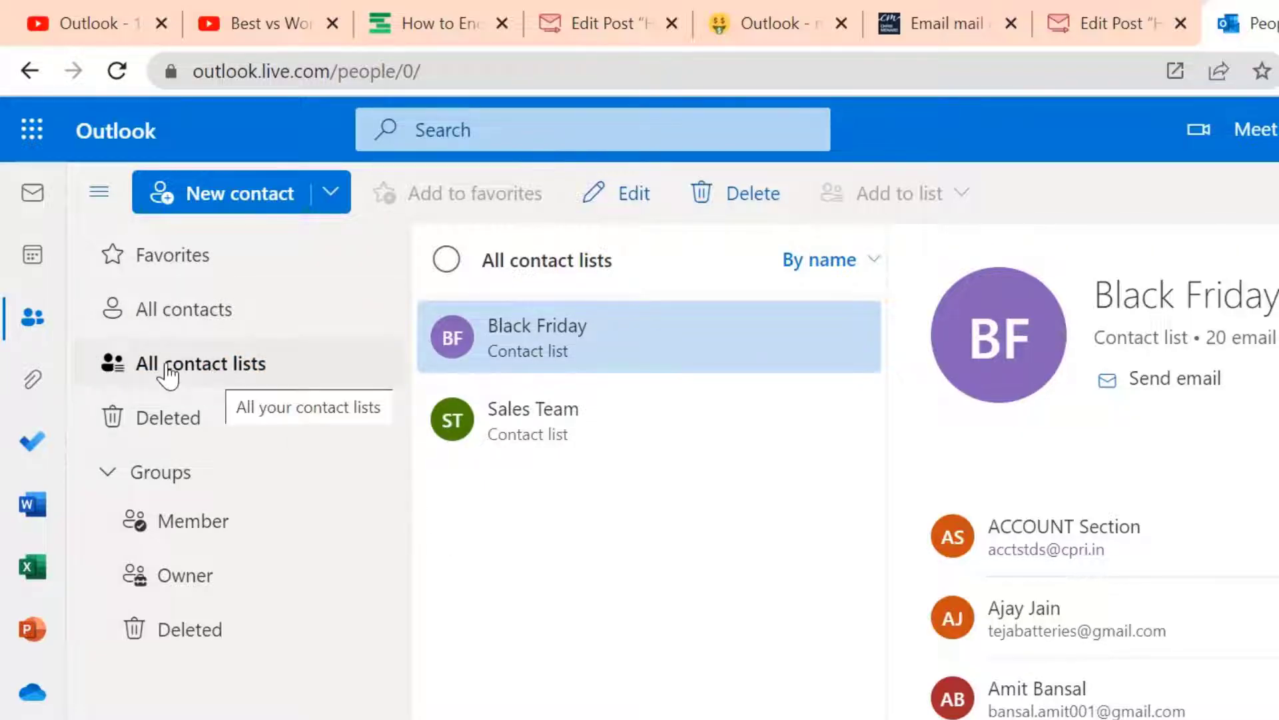
left_click(243, 362)
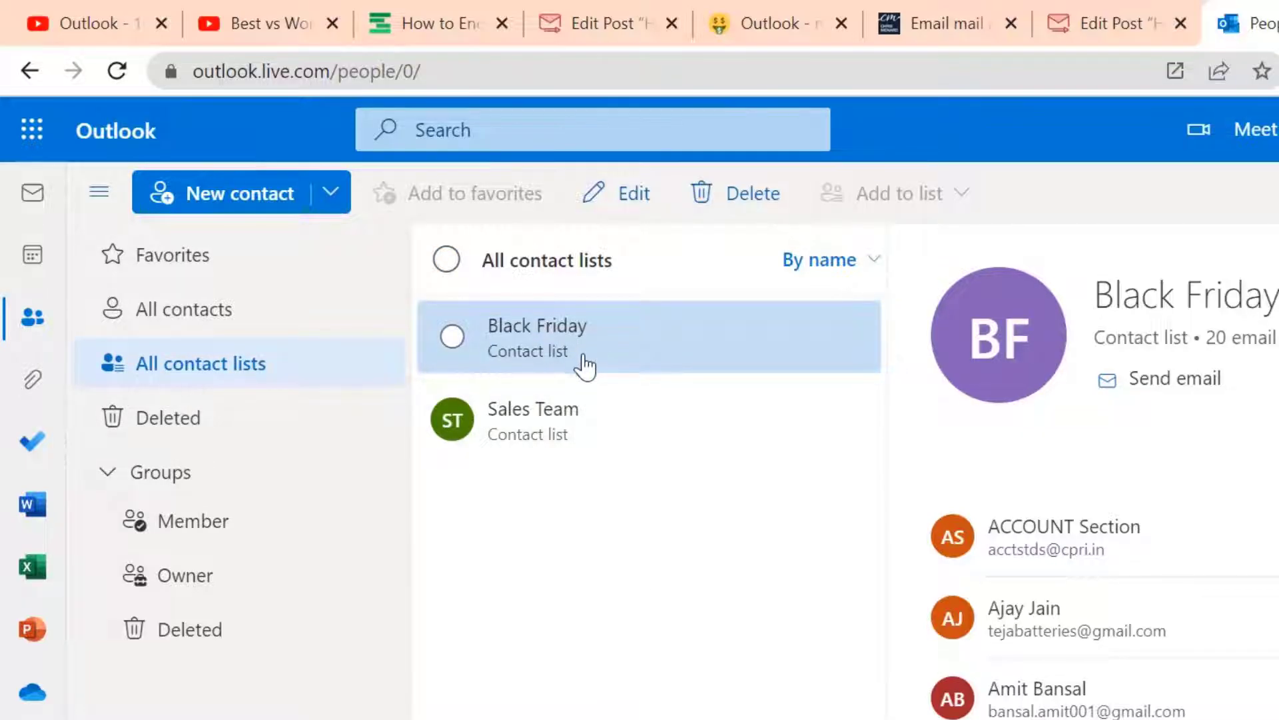
Put the Black Friday contact list into edit mode.
left_click(642, 200)
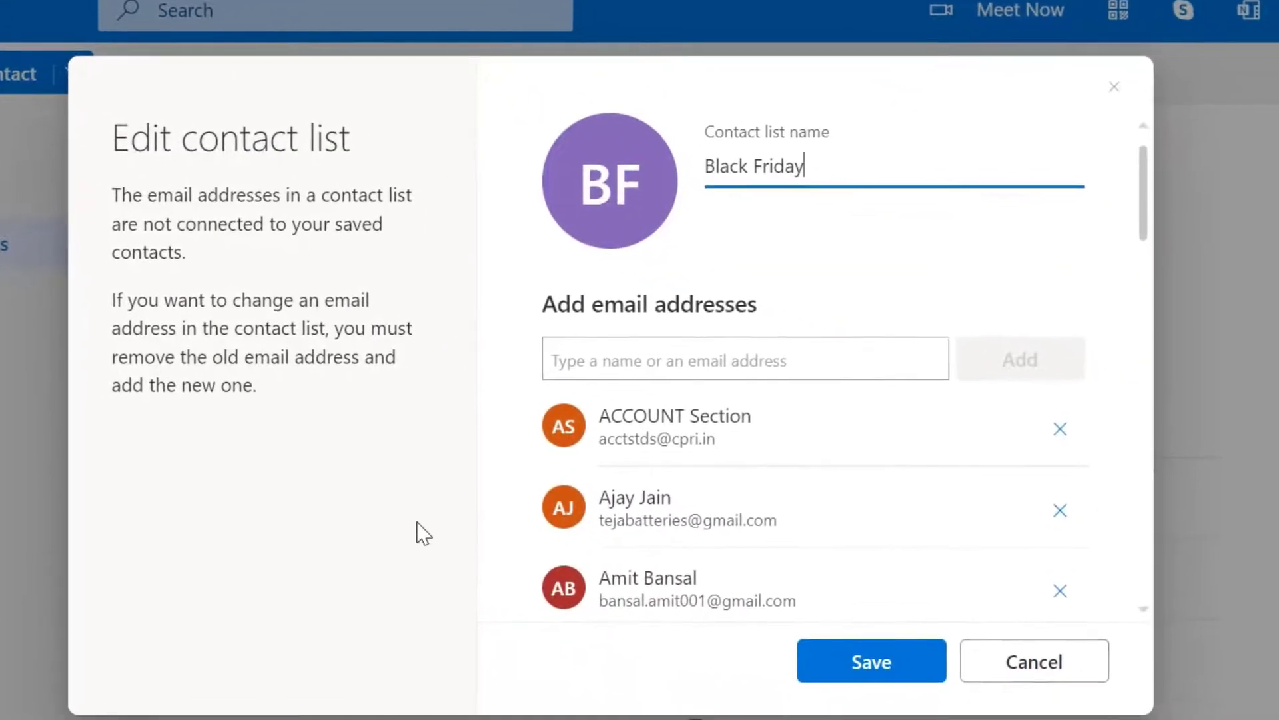
left_click(421, 533)
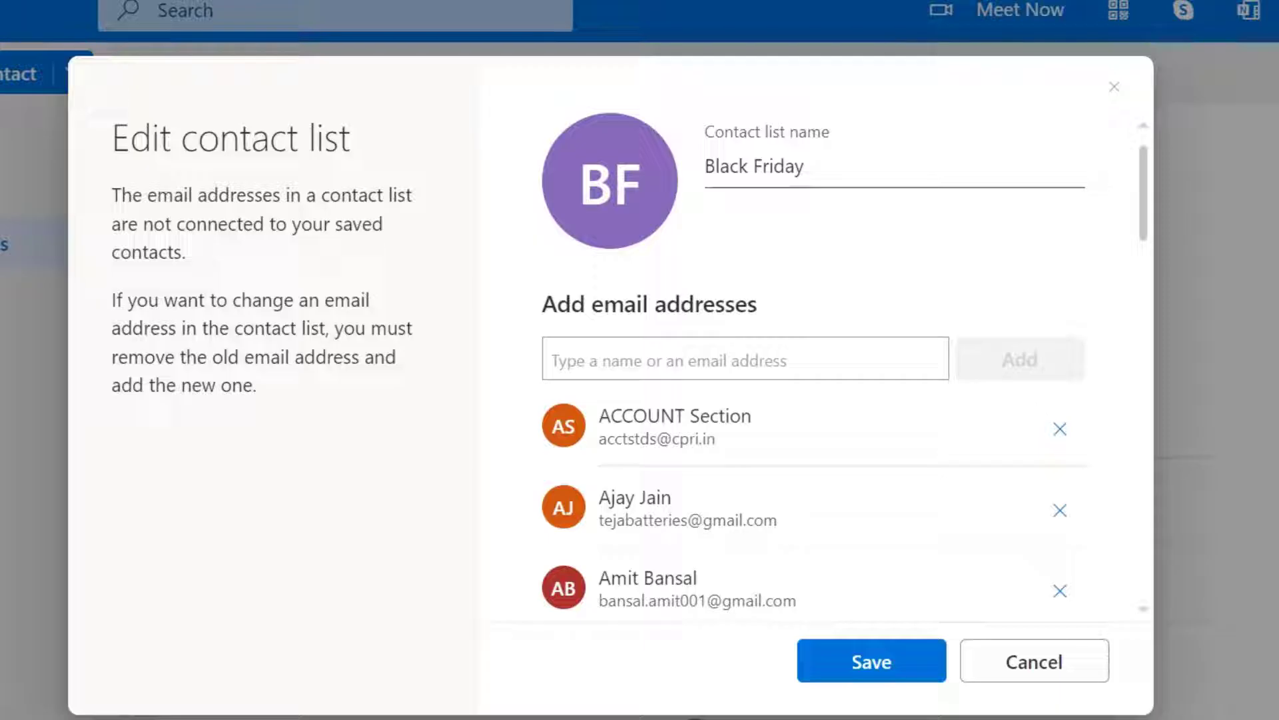
left_click_drag(828, 166, 675, 175)
left_click(908, 177)
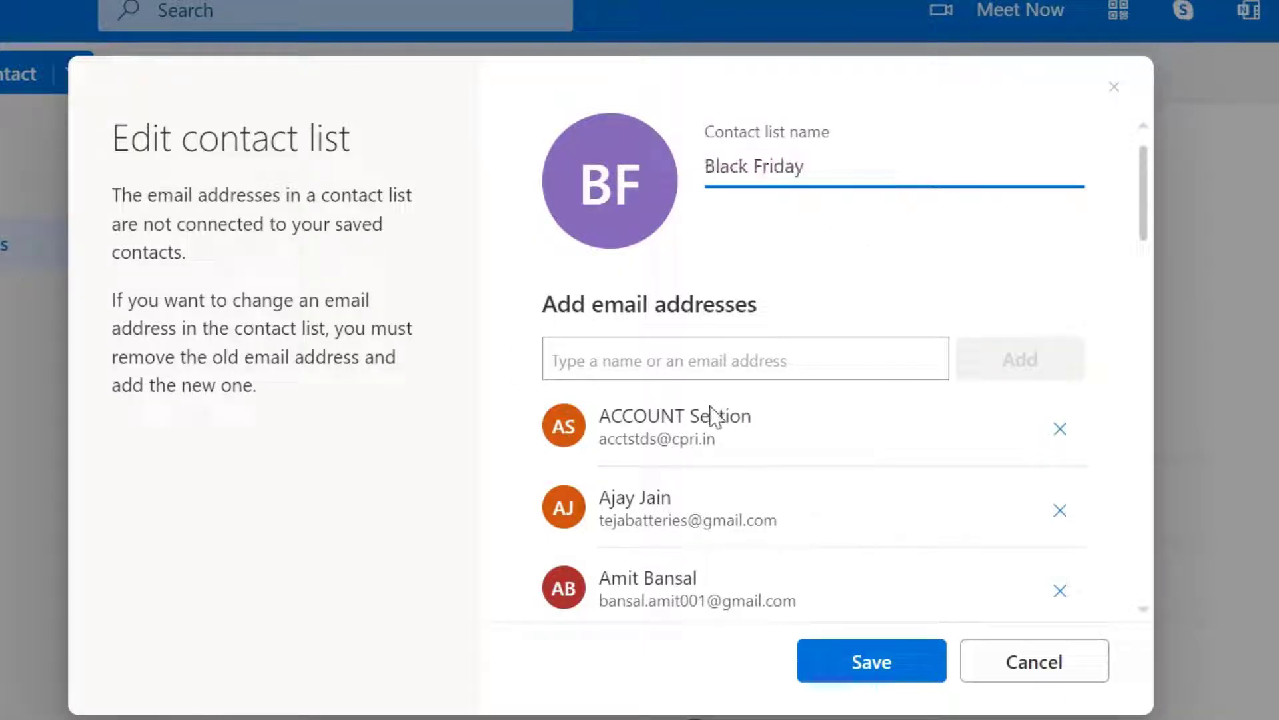
Add suggested contacts and save the list with 24 e-mail addresses.
left_click(706, 360)
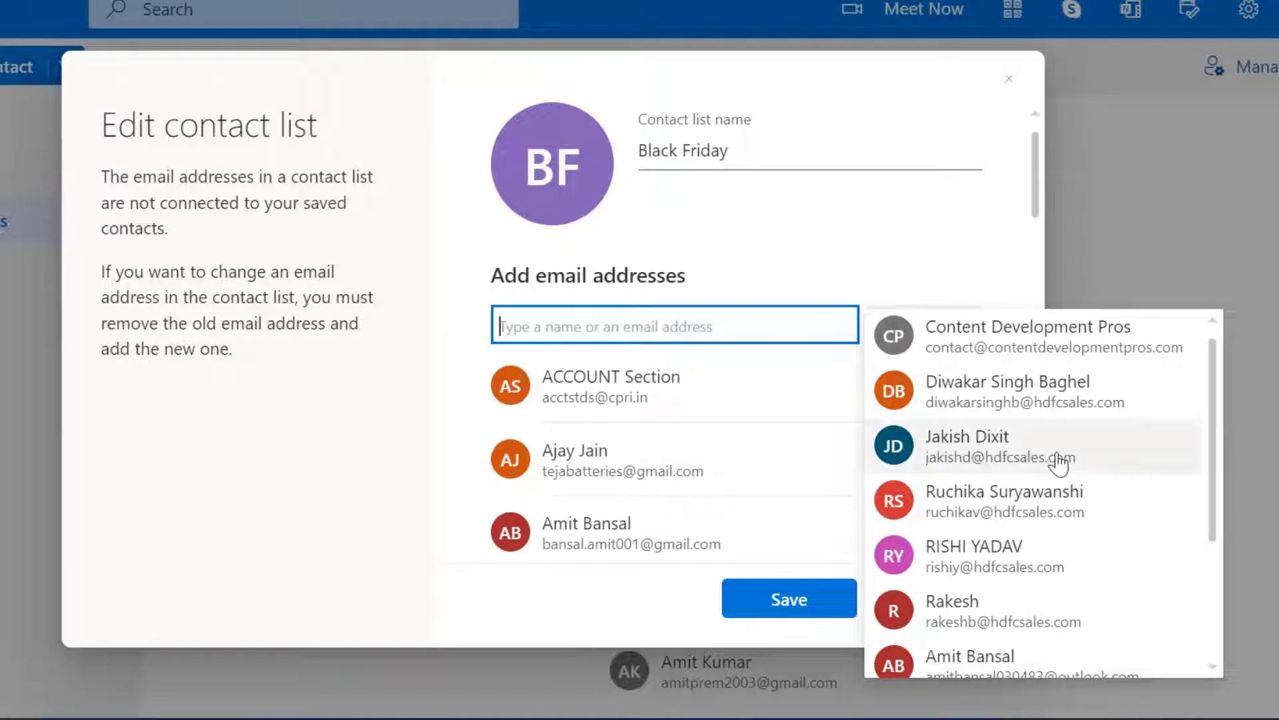
scroll(1063, 463, "down", 3)
scroll(1063, 463, "up", 3)
scroll(1064, 463, "down", 3)
scroll(1039, 467, "up", 3)
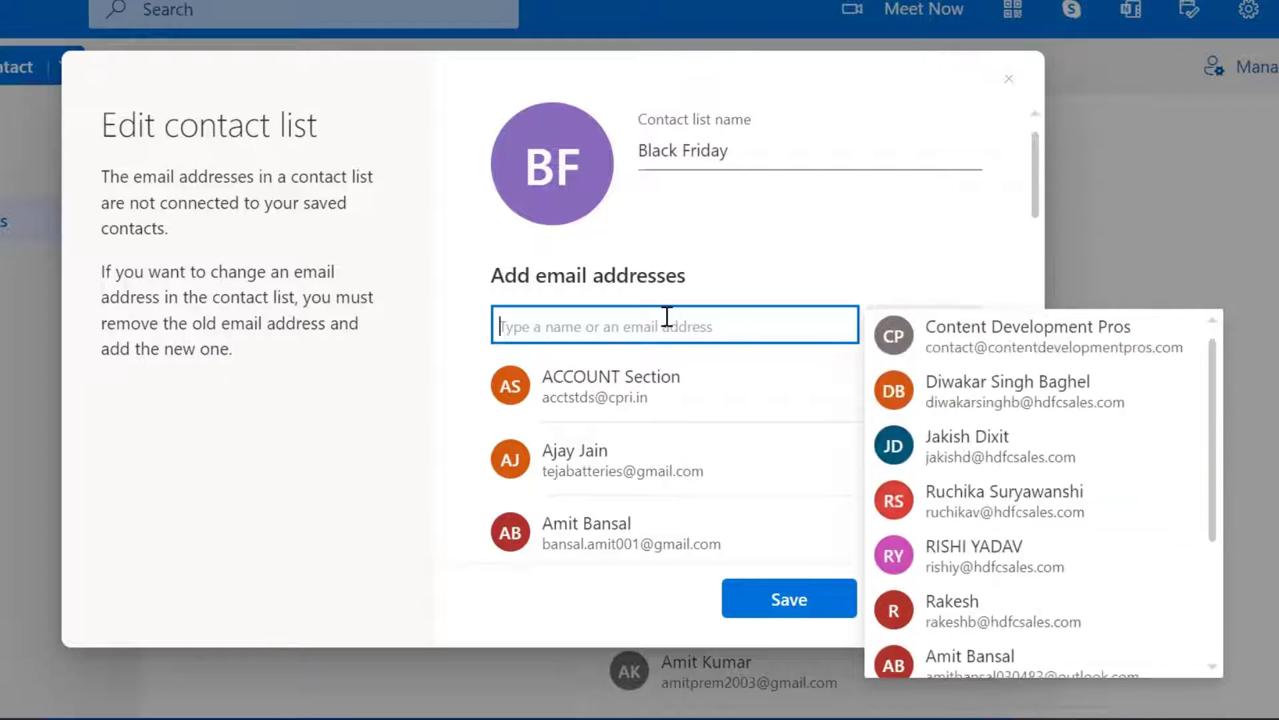
scroll(1026, 450, "down", 3)
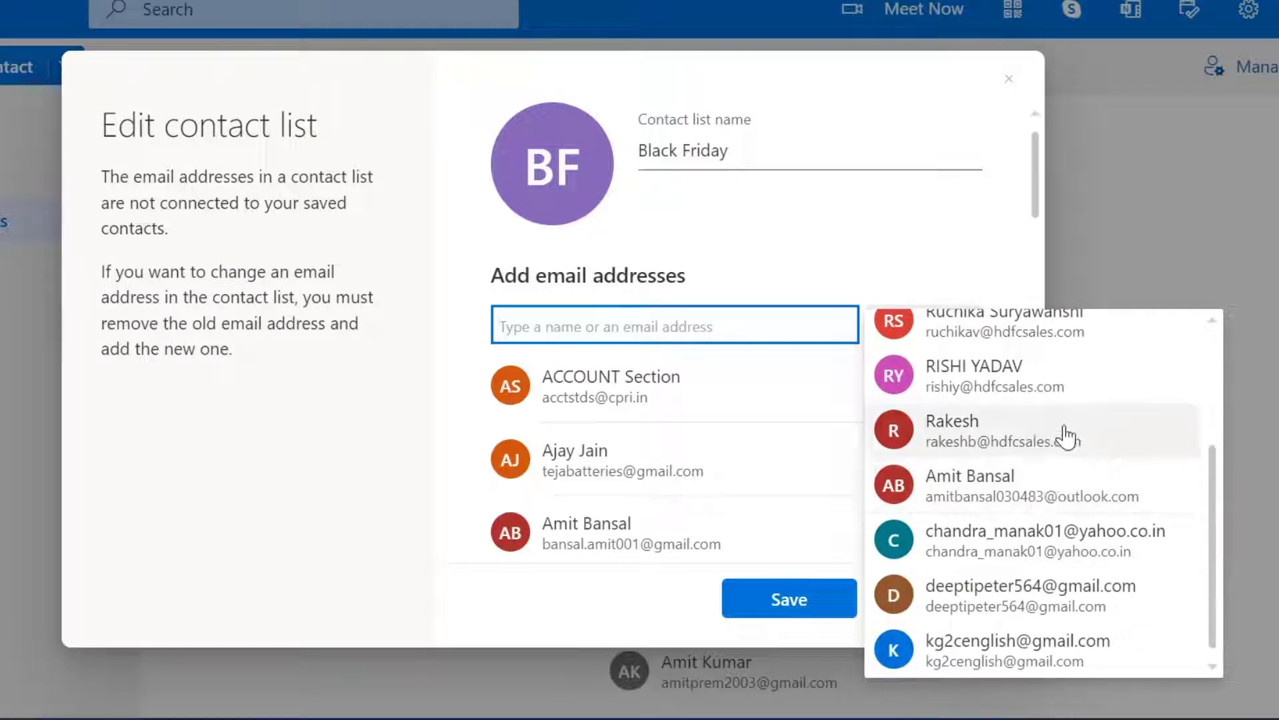
left_click(1020, 435)
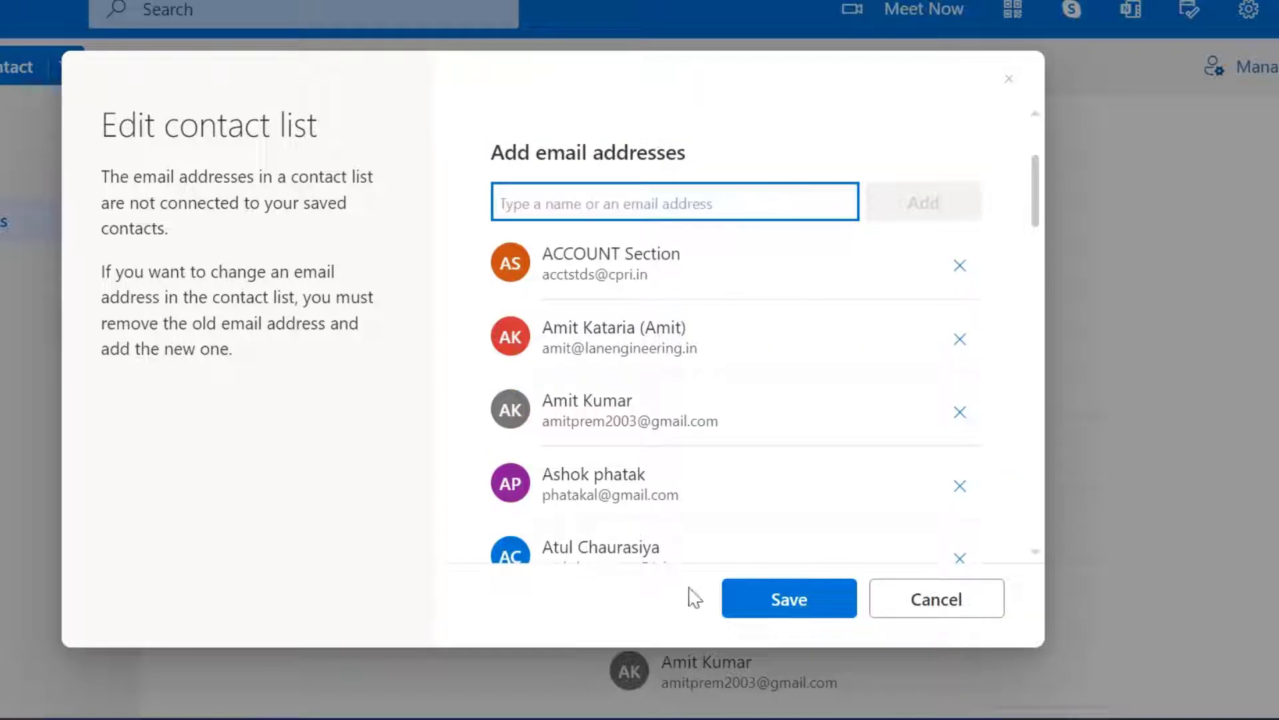
left_click(789, 610)
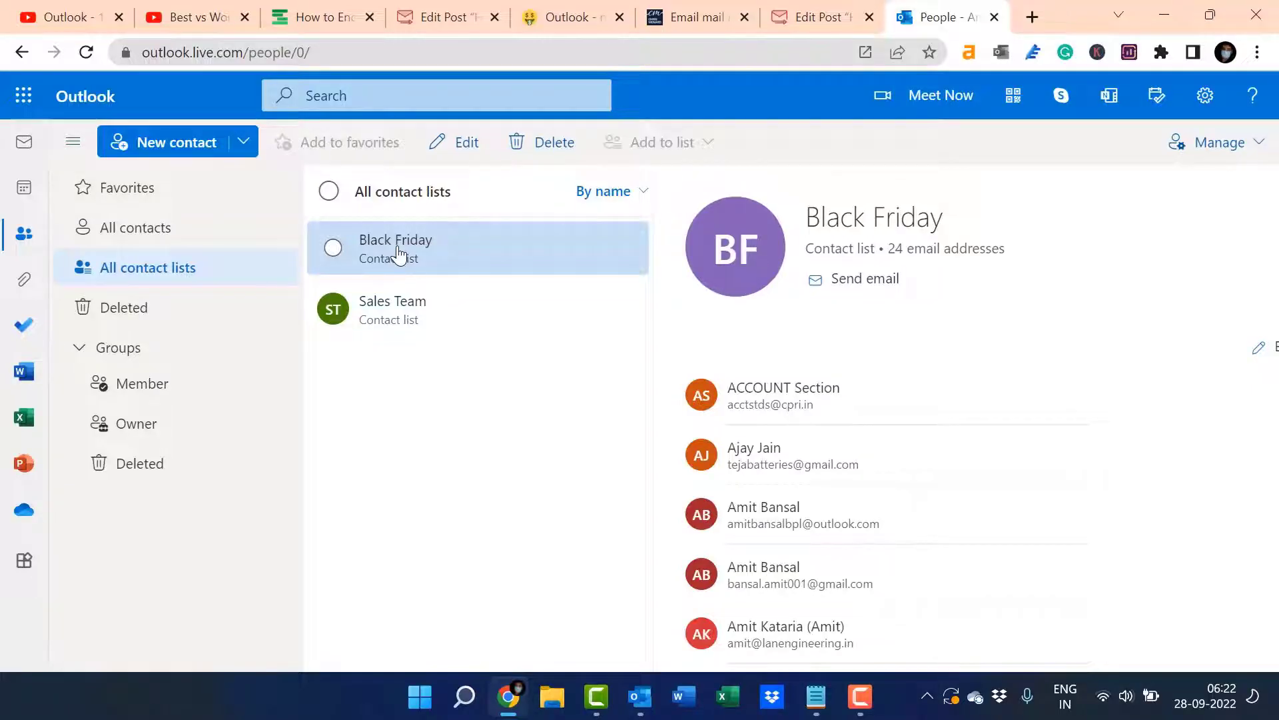
Remove the member listed below Lantech Engineering from the Black Friday list and save it.
left_click(460, 149)
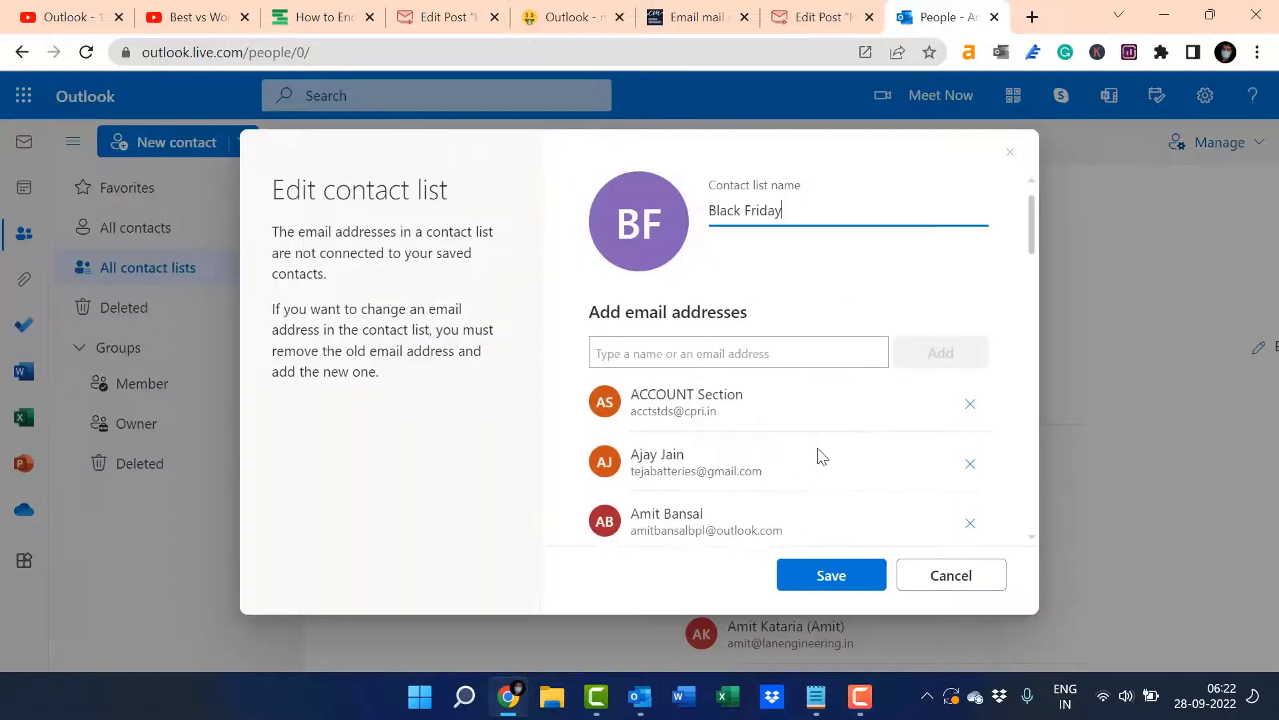
scroll(821, 453, "down", 3)
scroll(819, 449, "down", 5)
scroll(768, 409, "up", 2)
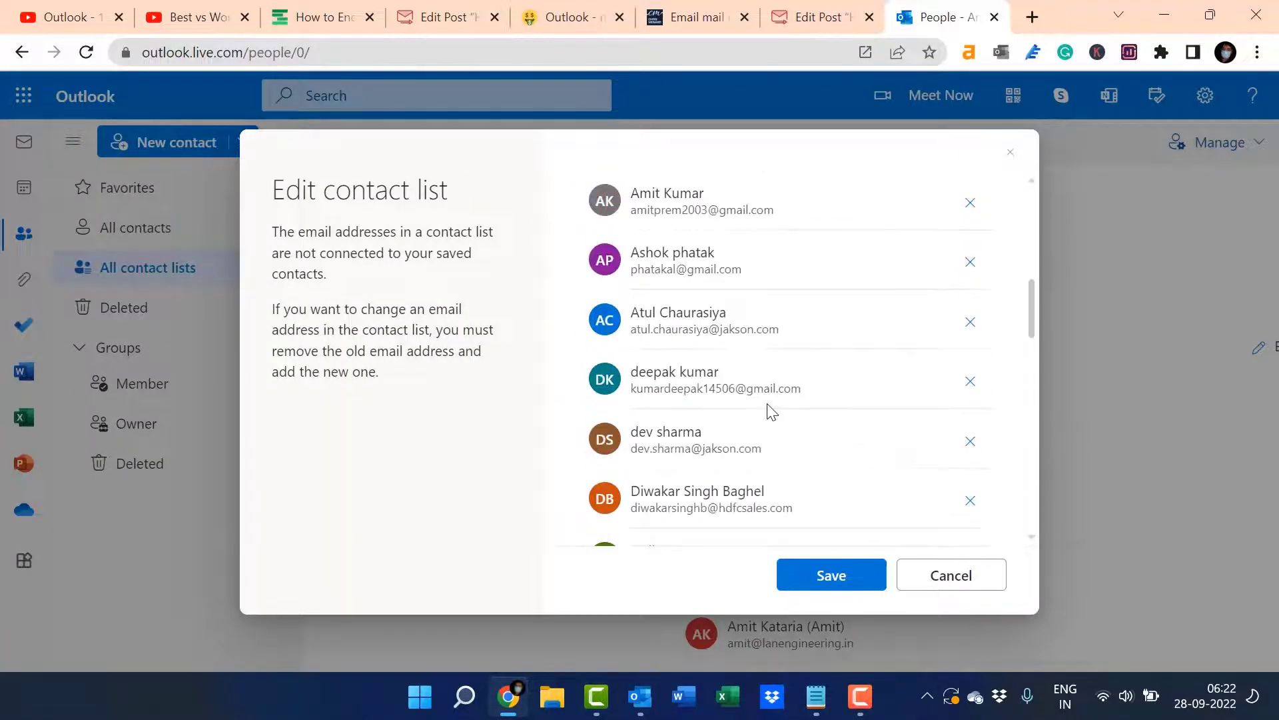
scroll(765, 373, "down", 6)
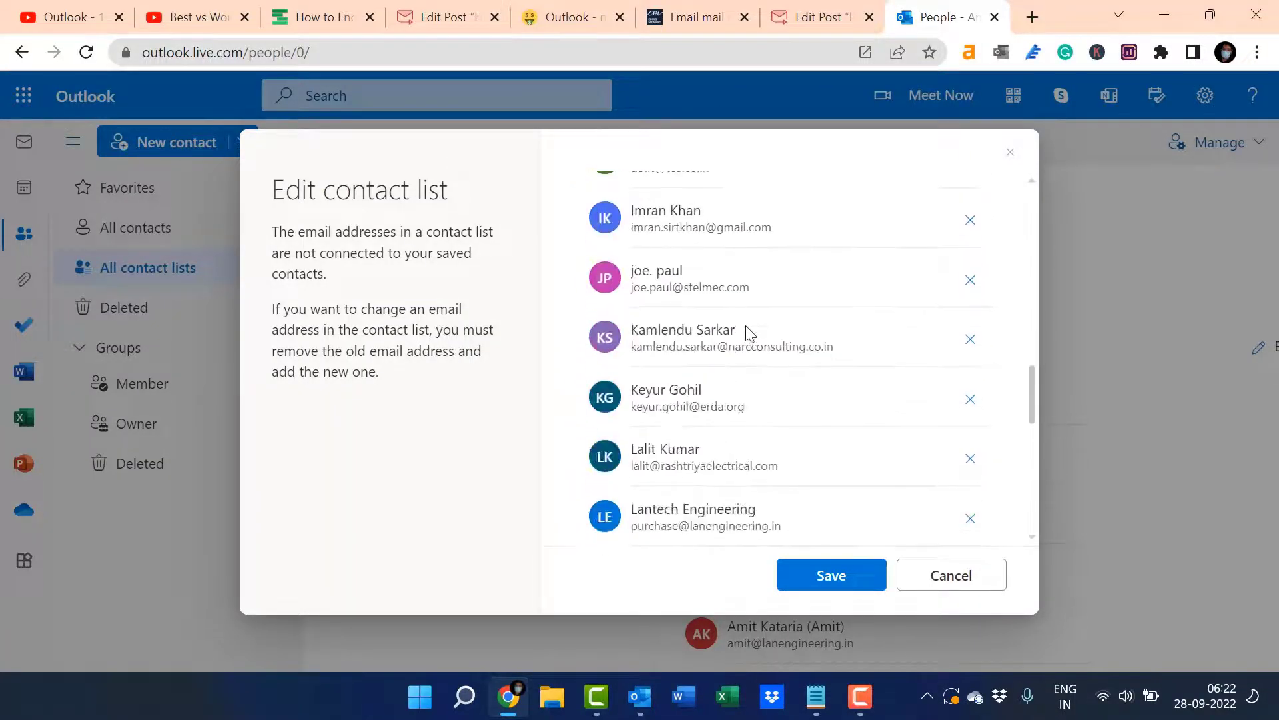
scroll(753, 339, "down", 2)
scroll(750, 330, "down", 1)
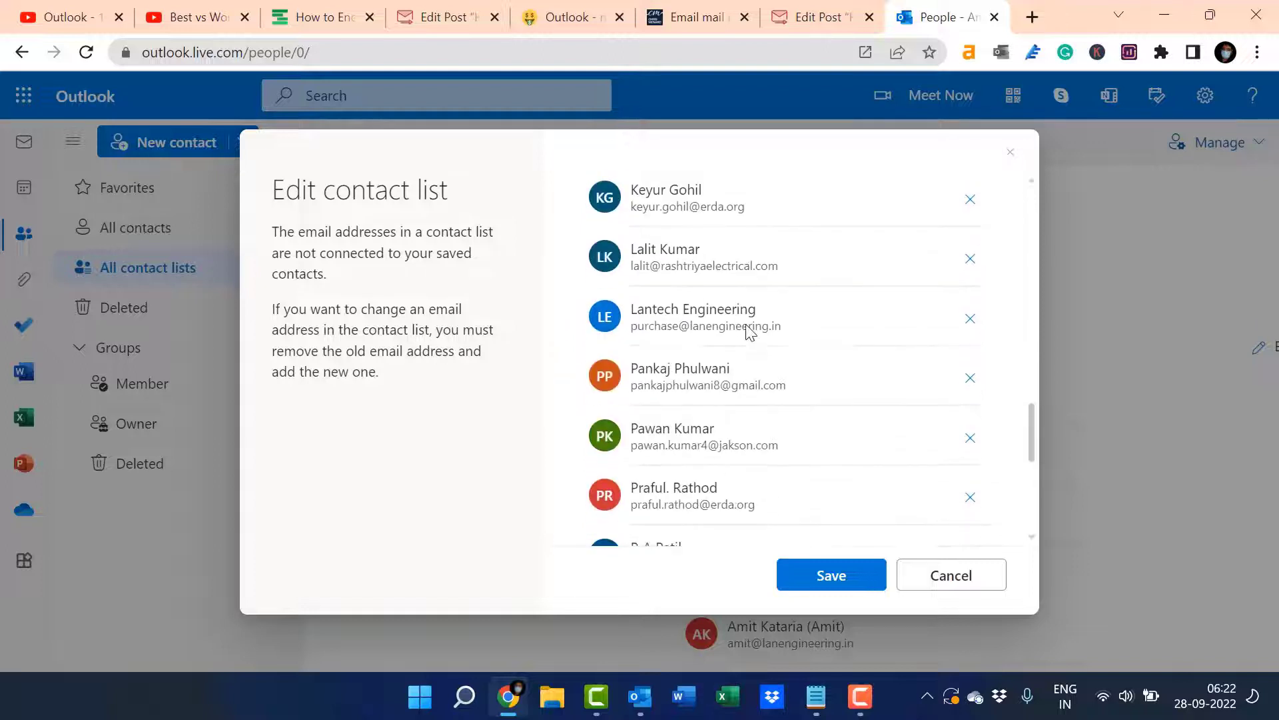
left_click(972, 383)
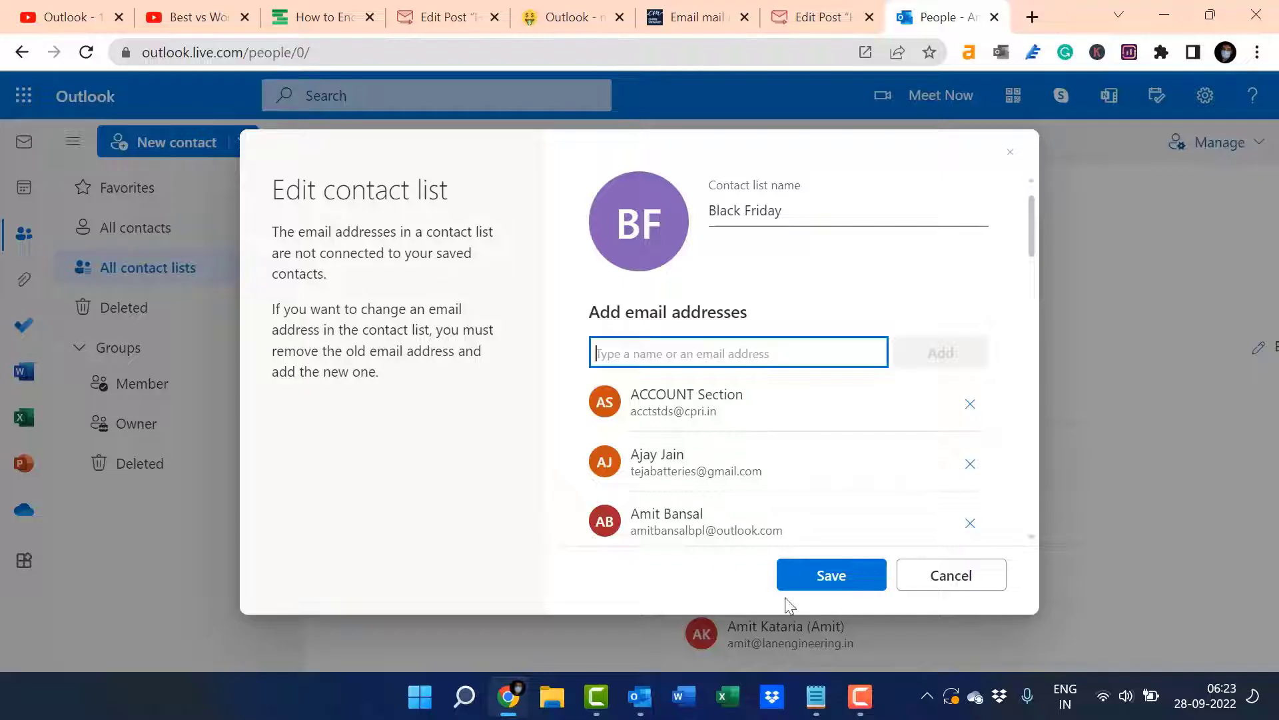
left_click(825, 579)
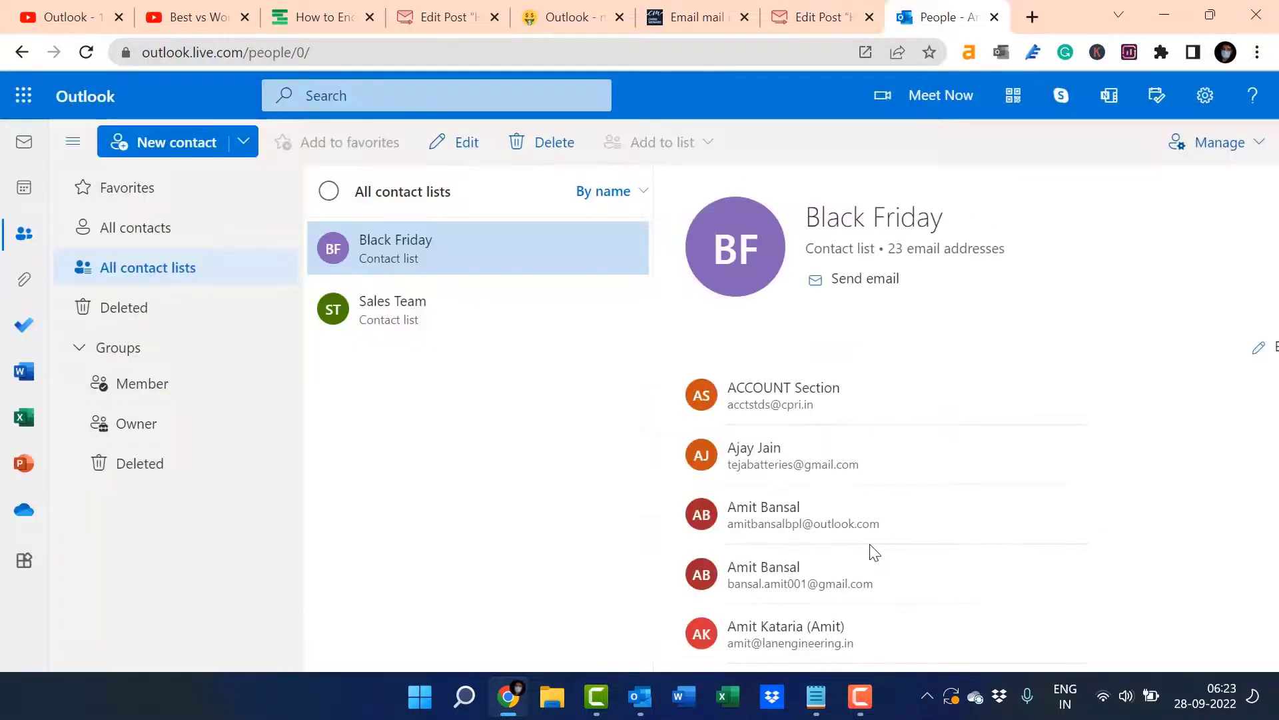